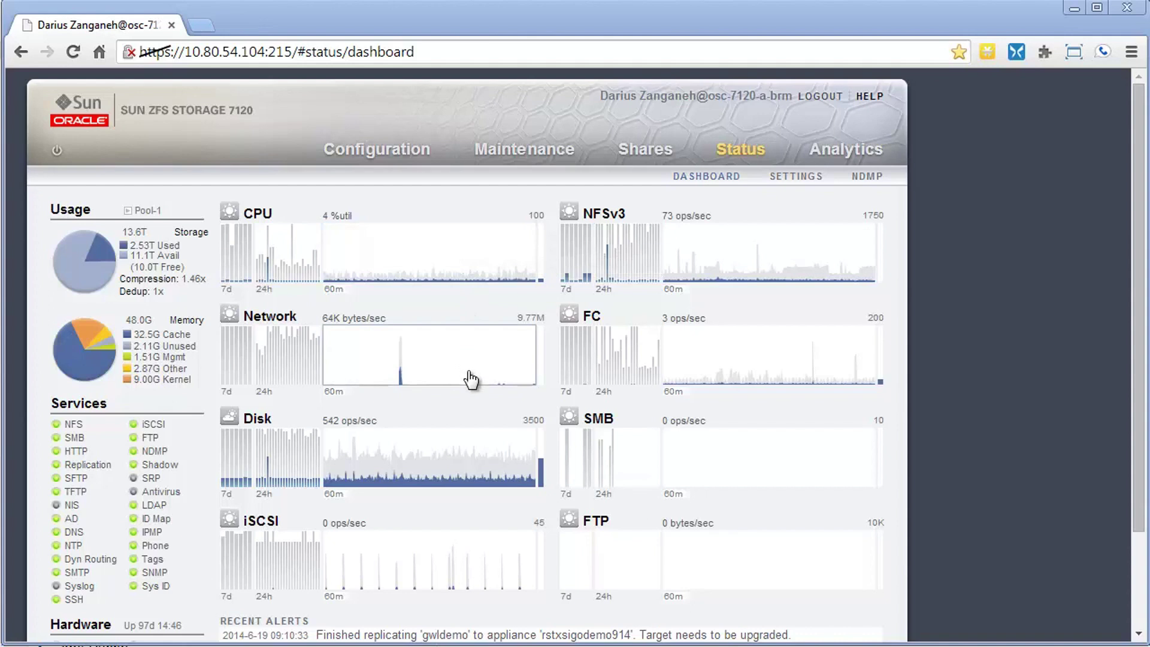
Step: Open the appliance's network configuration and view the properties offered for a new datalink, without creating one
mouse_move(471, 379)
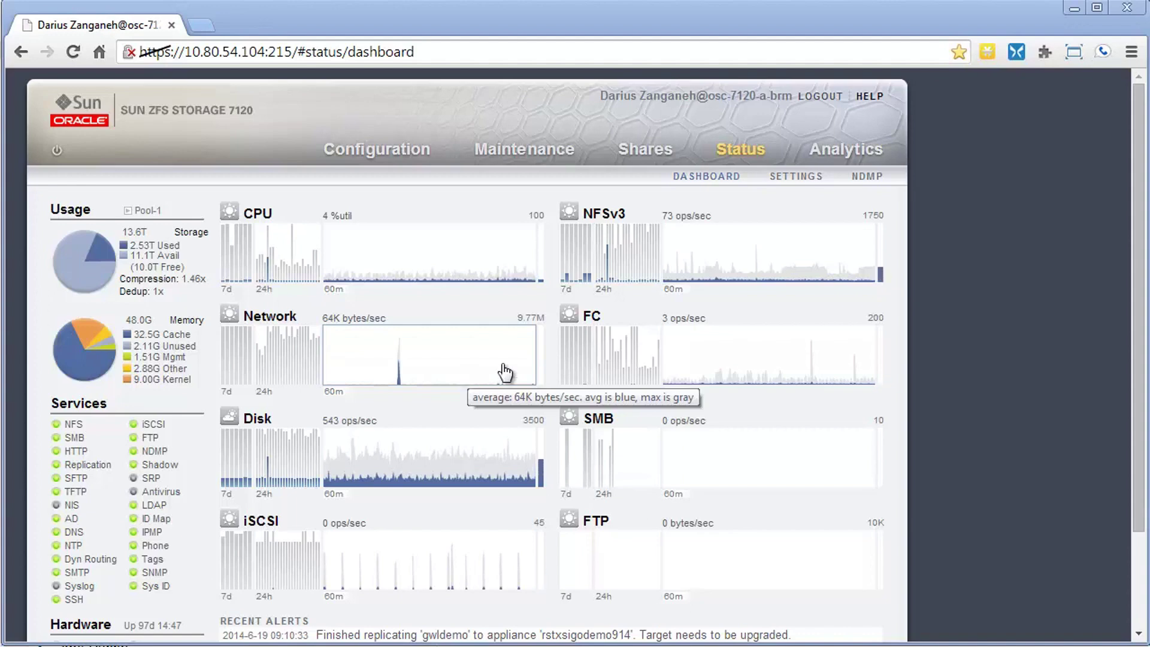
left_click(382, 153)
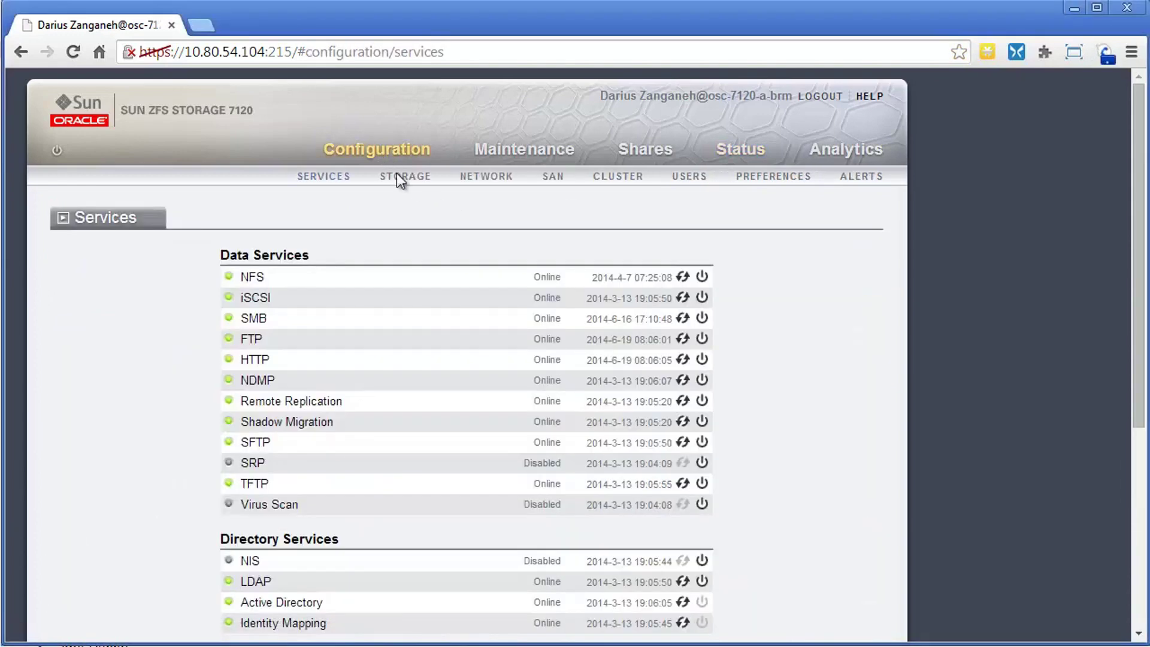
left_click(485, 178)
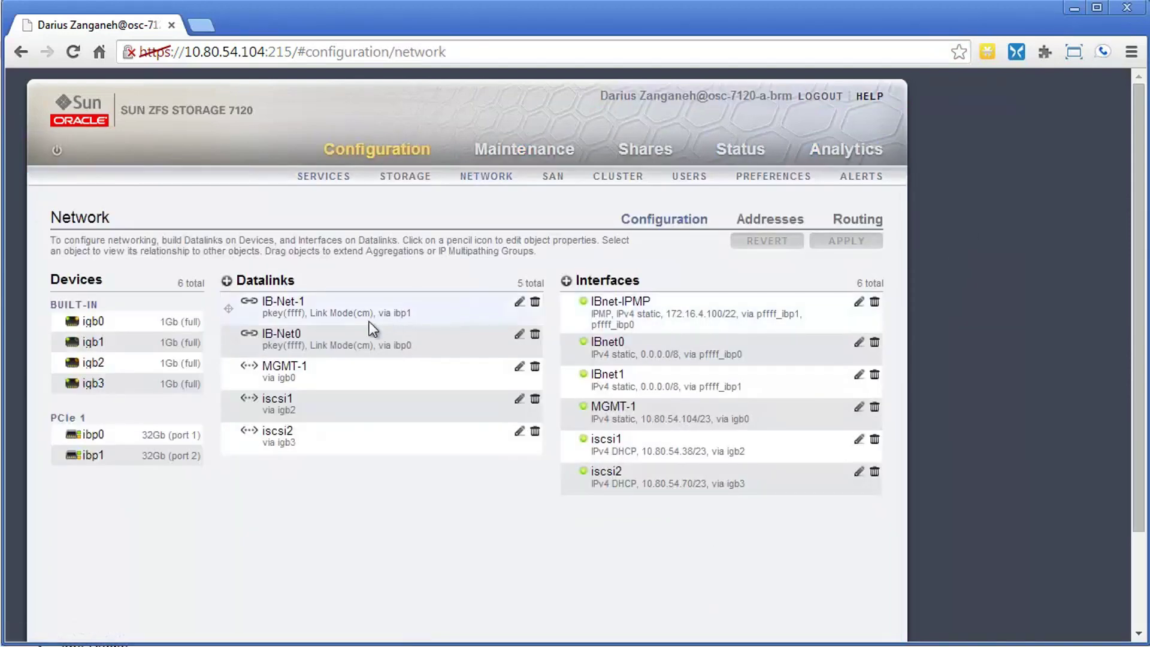
left_click(227, 281)
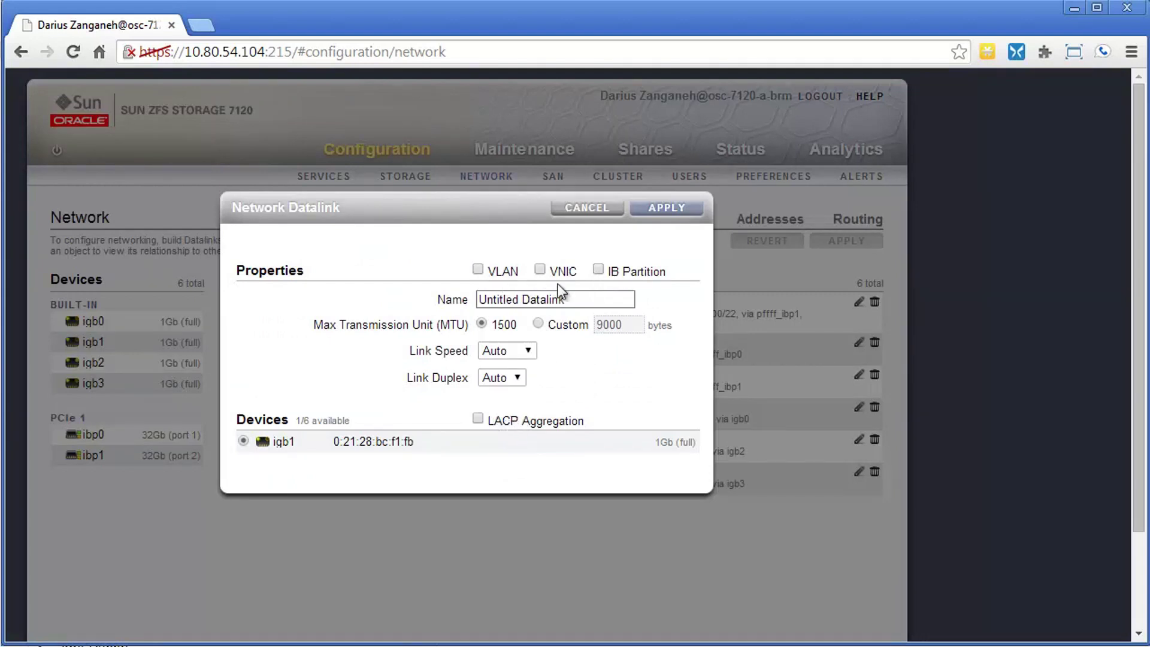
left_click(573, 210)
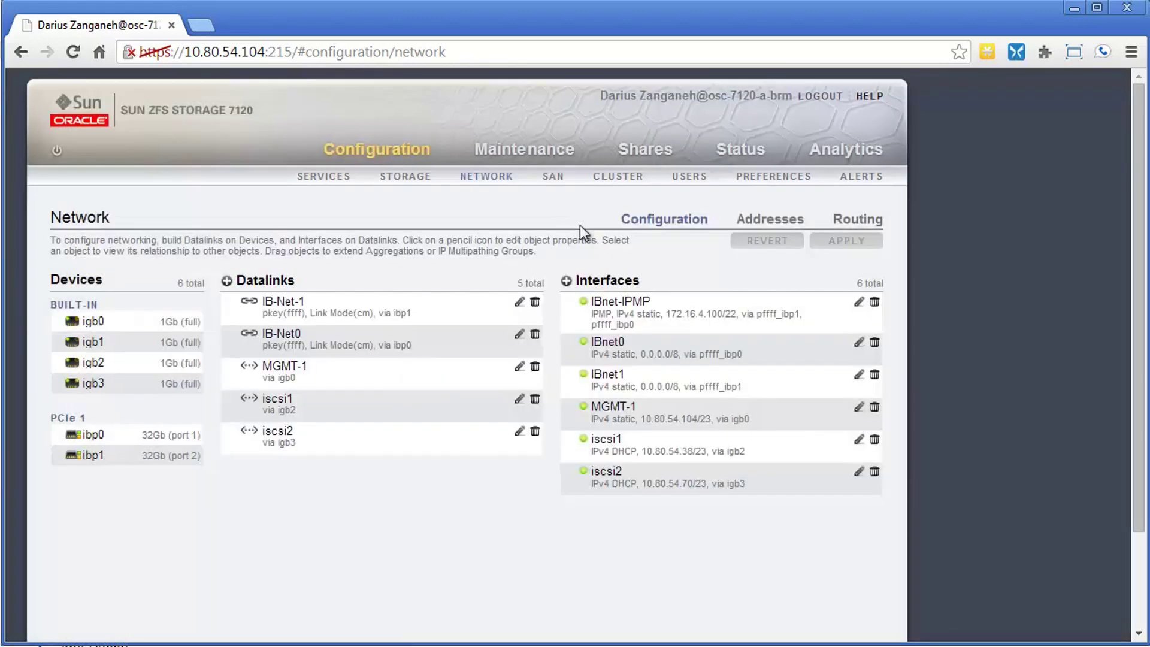
Step: Examine the IBnet-IPMP interface's related objects, multipathing group members and active or standby options, leaving its properties unchanged
left_click(619, 304)
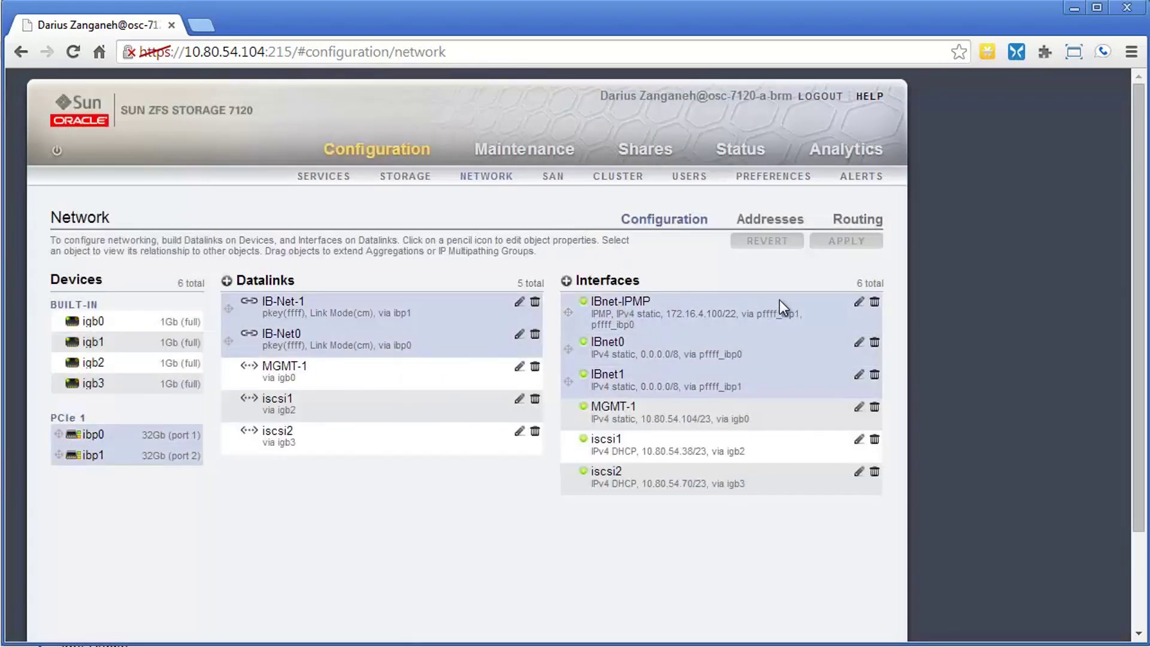
left_click(858, 302)
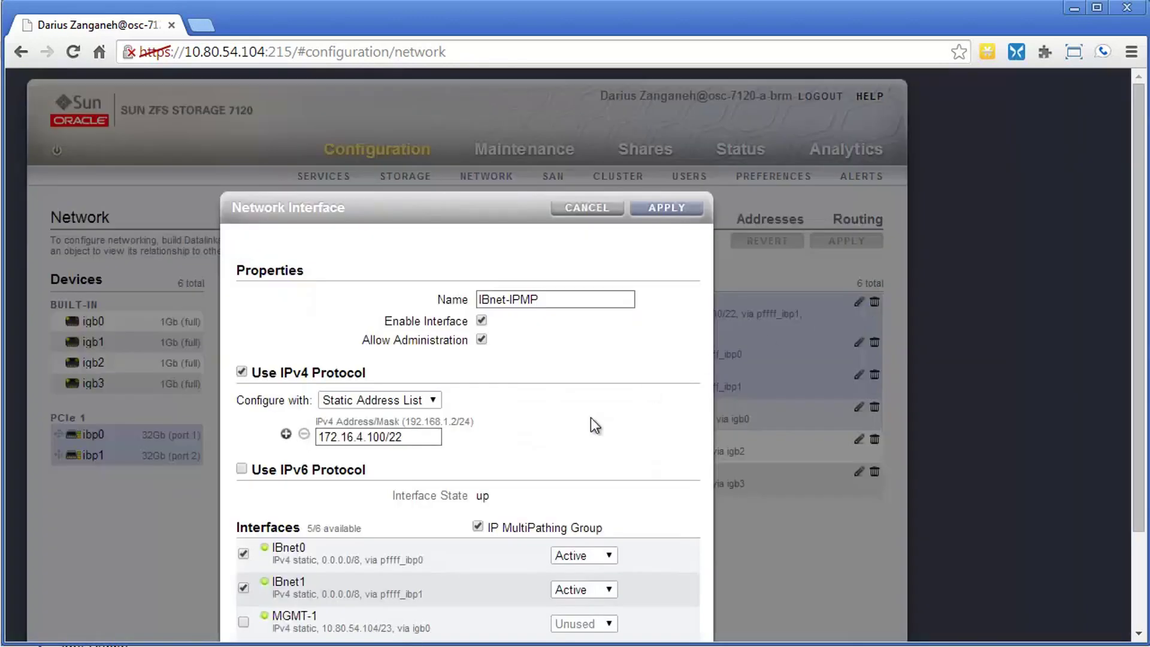
scroll(494, 472, "down", 2)
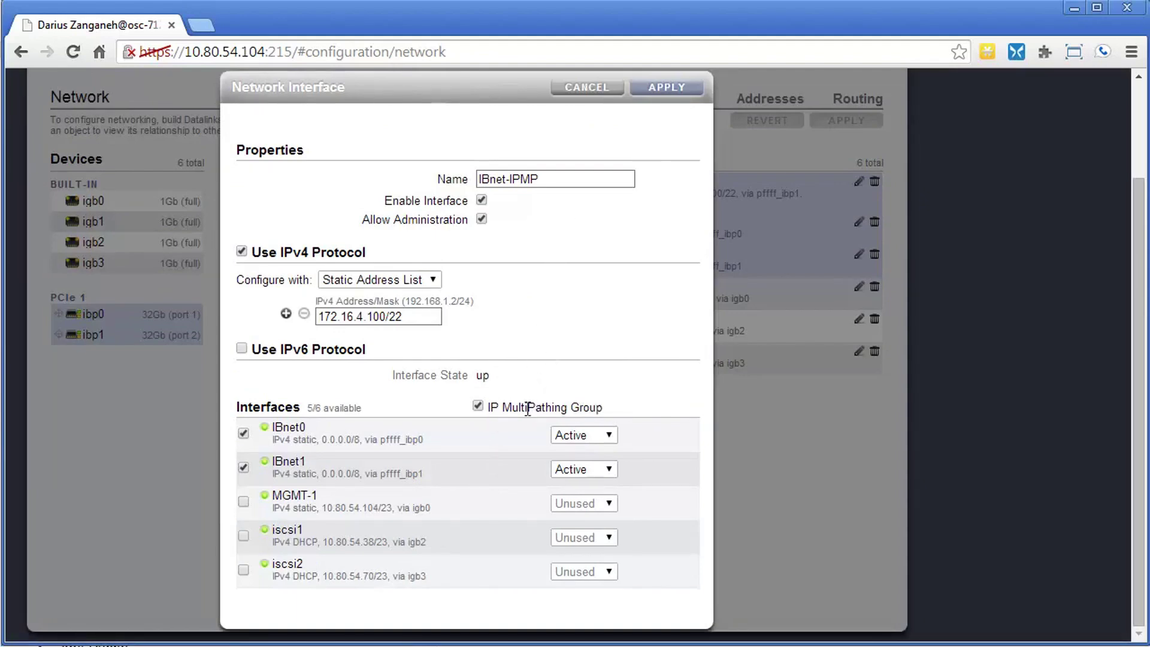
scroll(502, 468, "up", 1)
scroll(499, 469, "down", 1)
left_click(606, 470)
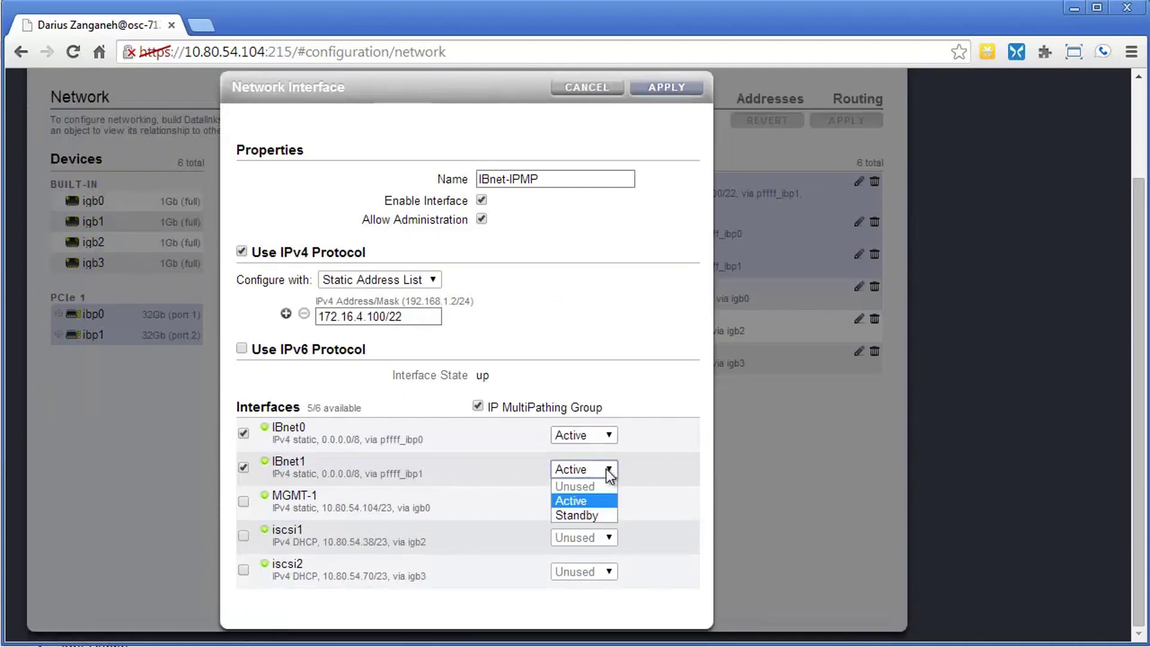
left_click(607, 470)
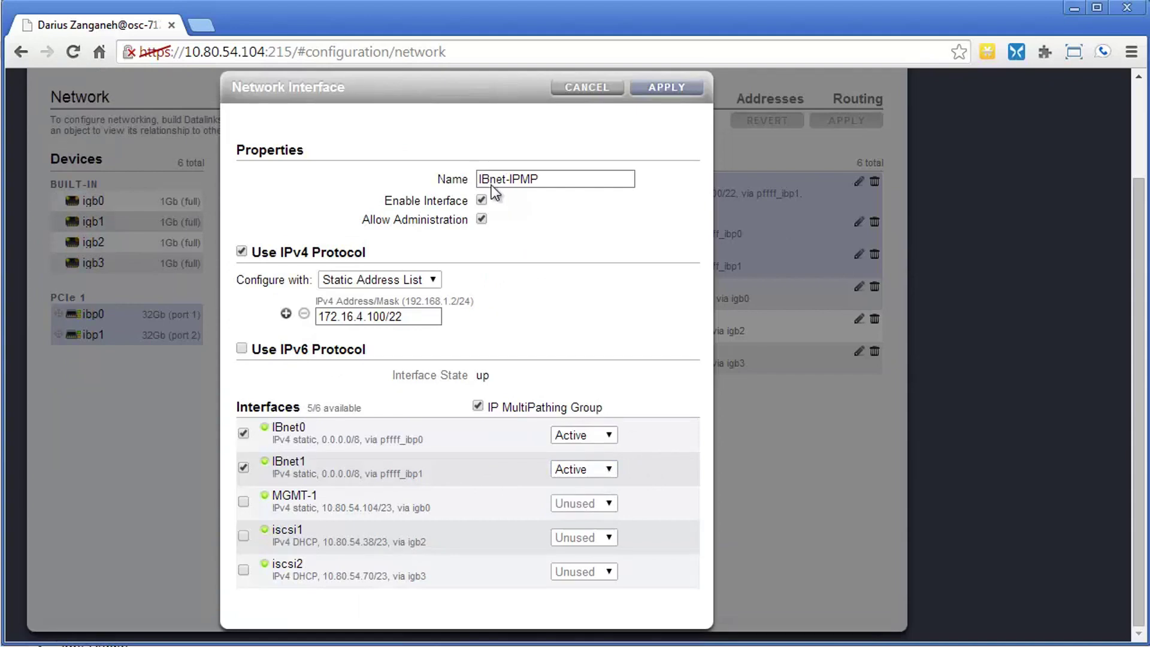
scroll(540, 249, "up", 2)
left_click(595, 211)
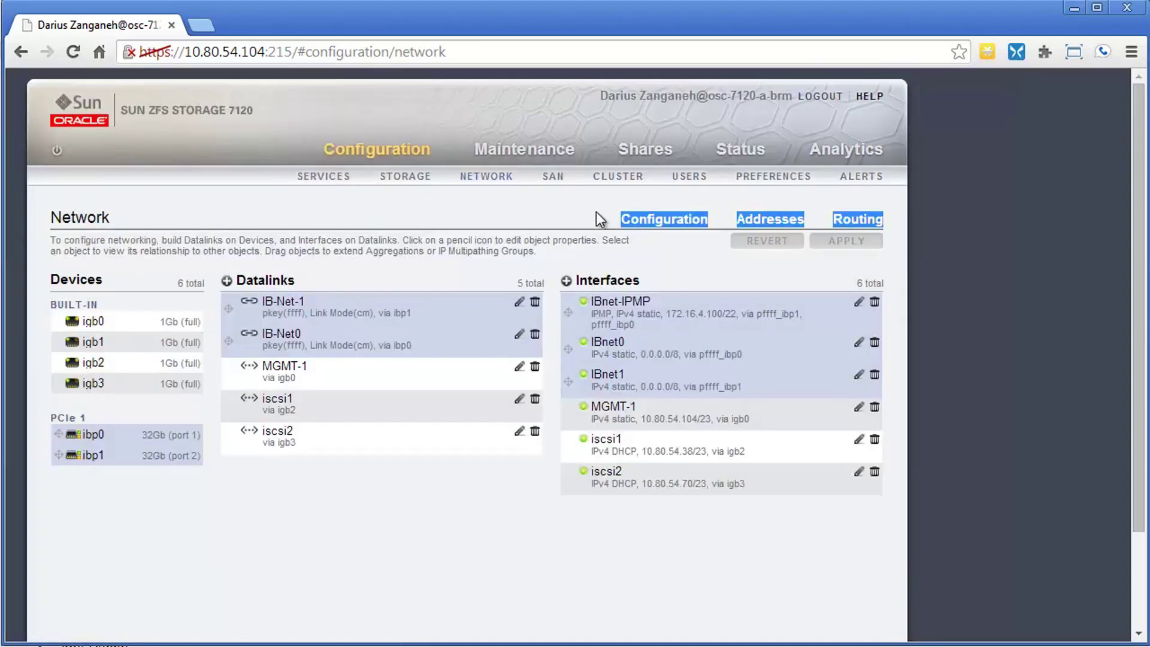
left_click(673, 264)
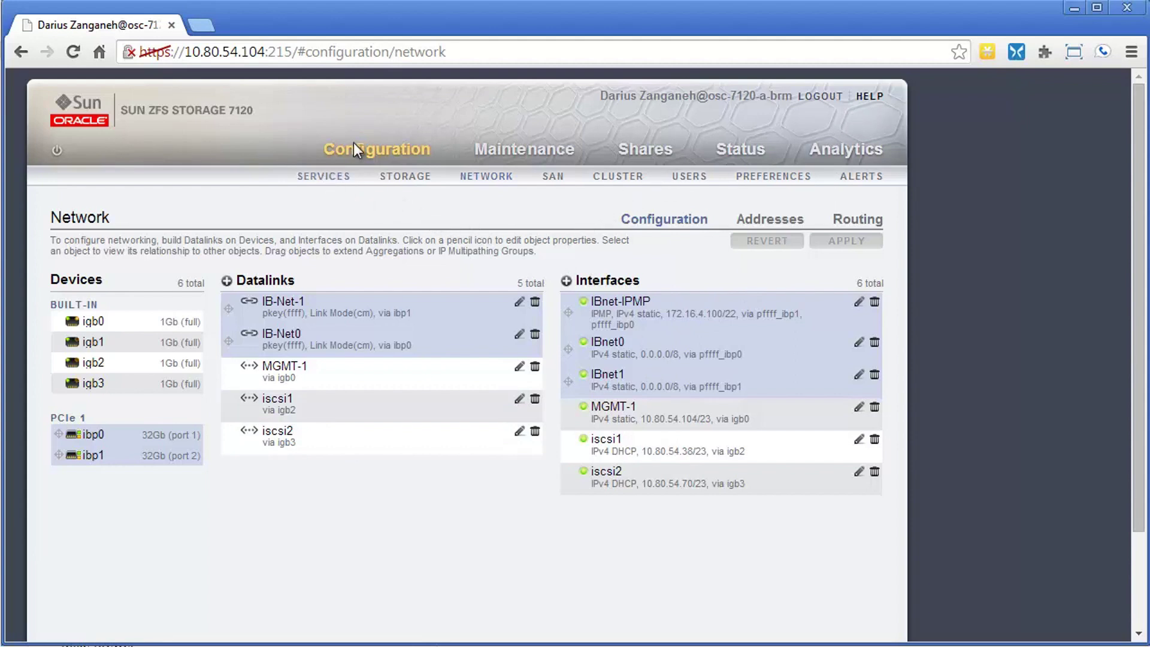
Step: View the IPMP service's failure detection latency and fail-back settings
left_click(328, 180)
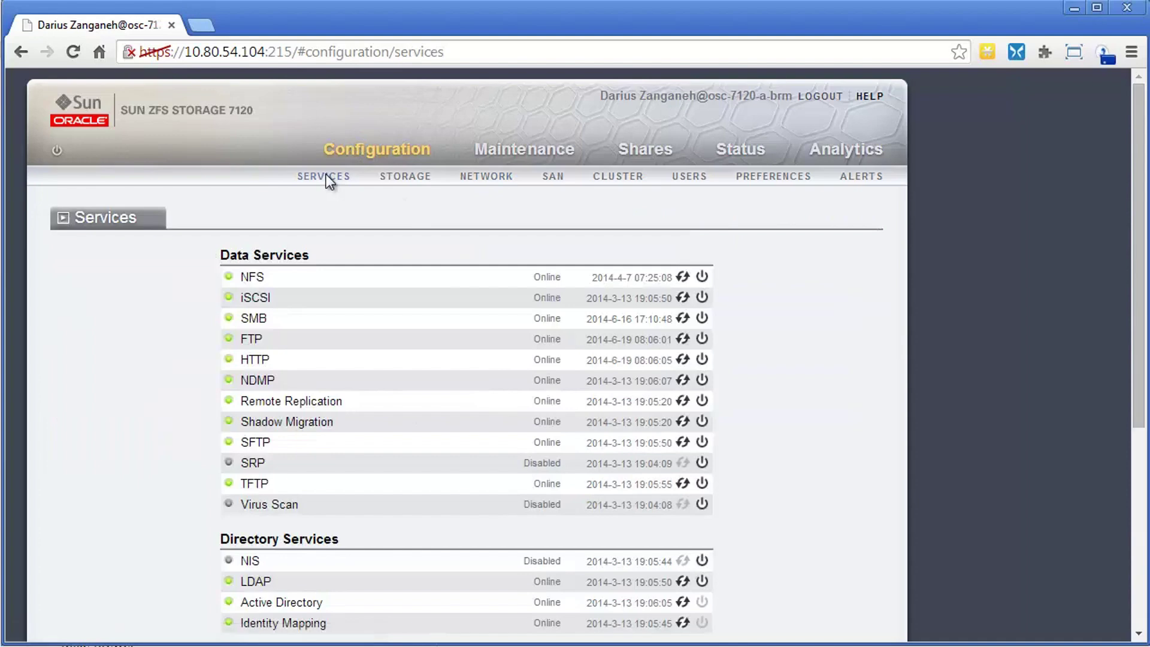
scroll(261, 407, "down", 2)
scroll(262, 402, "down", 4)
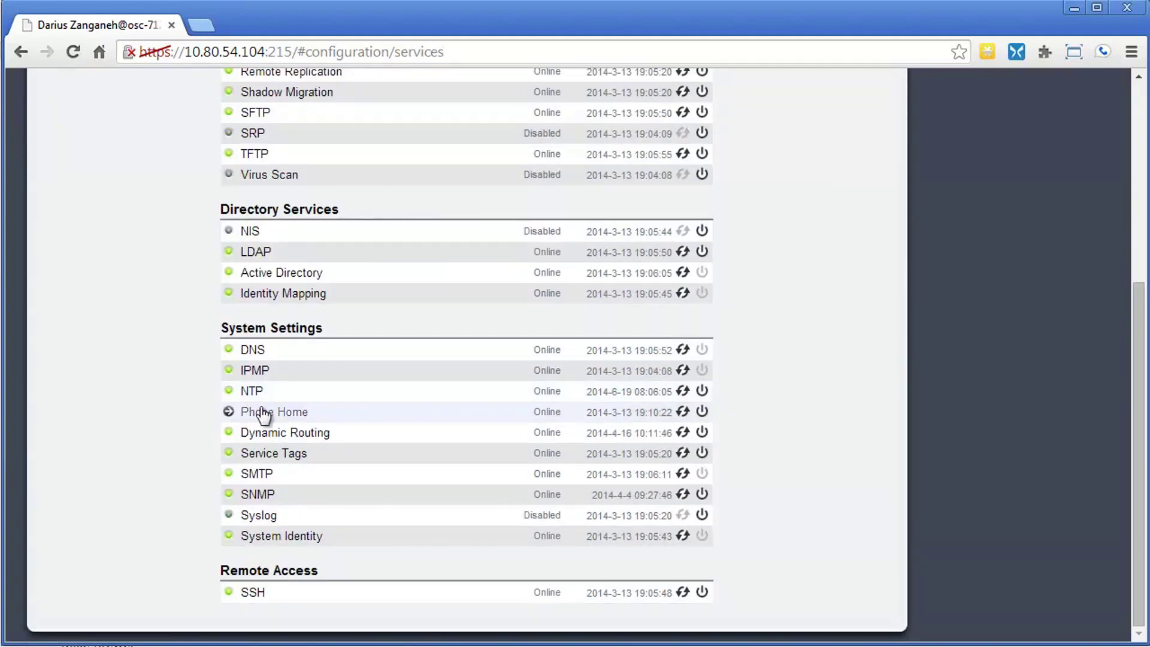
left_click(251, 376)
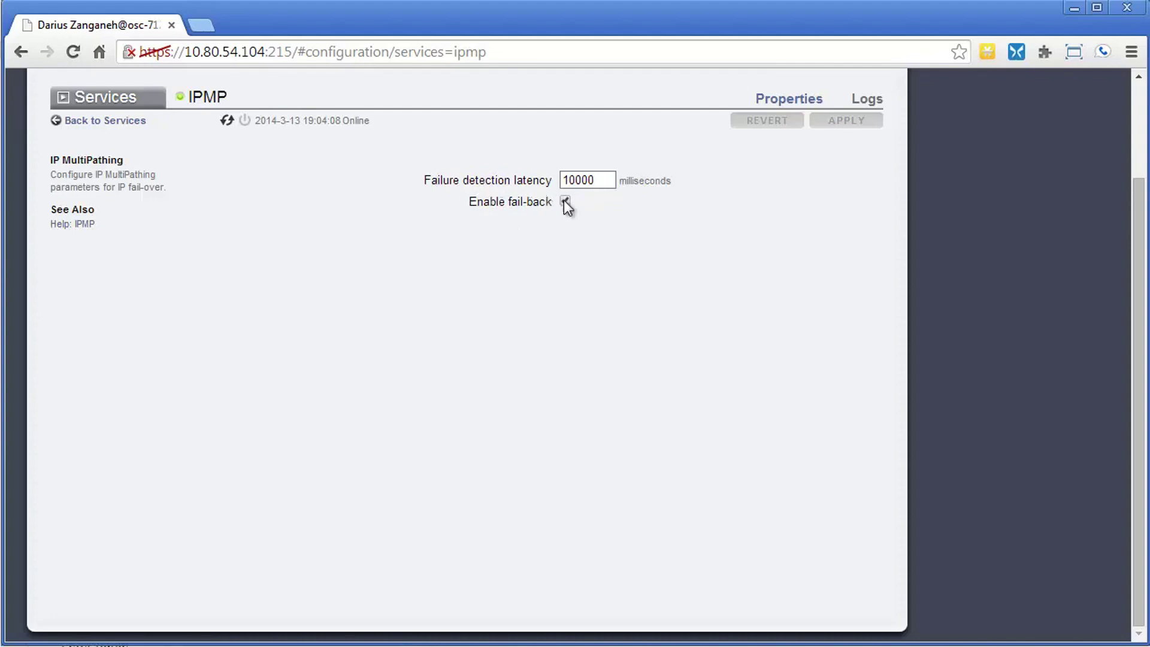
scroll(496, 271, "up", 2)
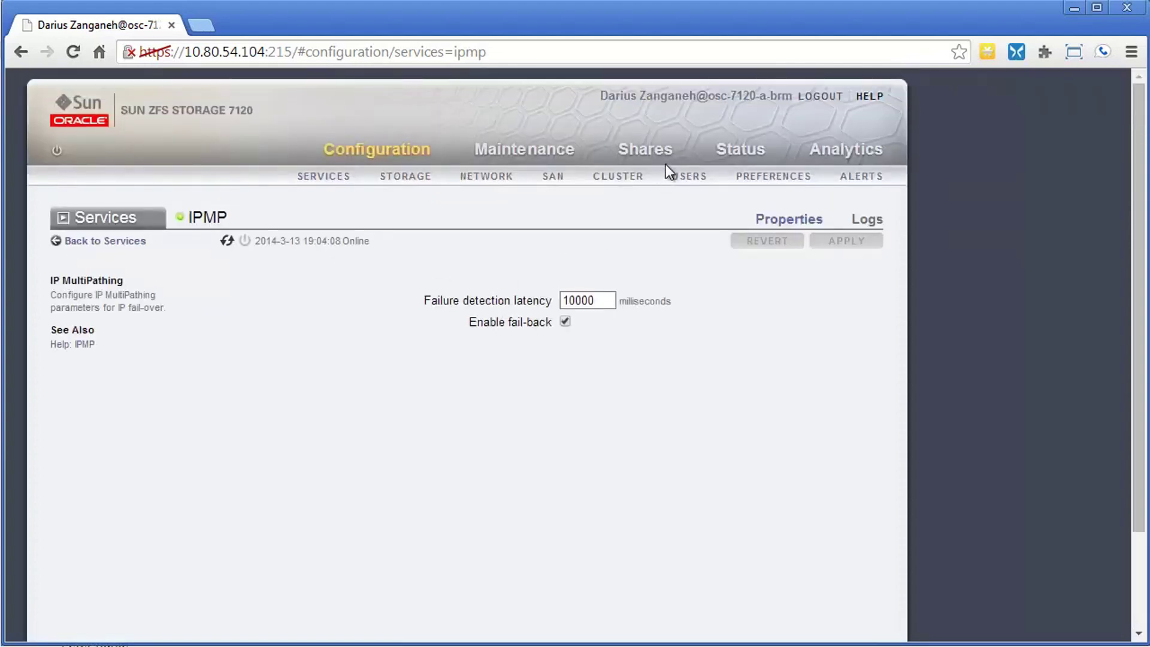
Step: Read the IP MultiPathing (IPMP) section of the network configuration help, and close the help page
left_click(483, 176)
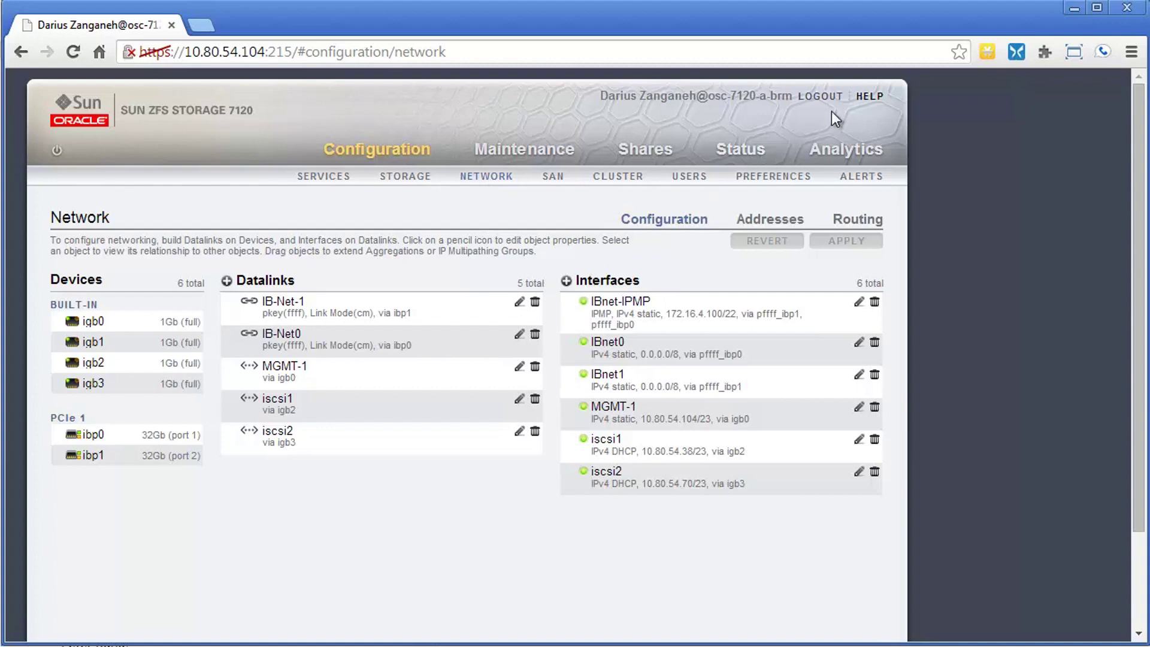
left_click(866, 100)
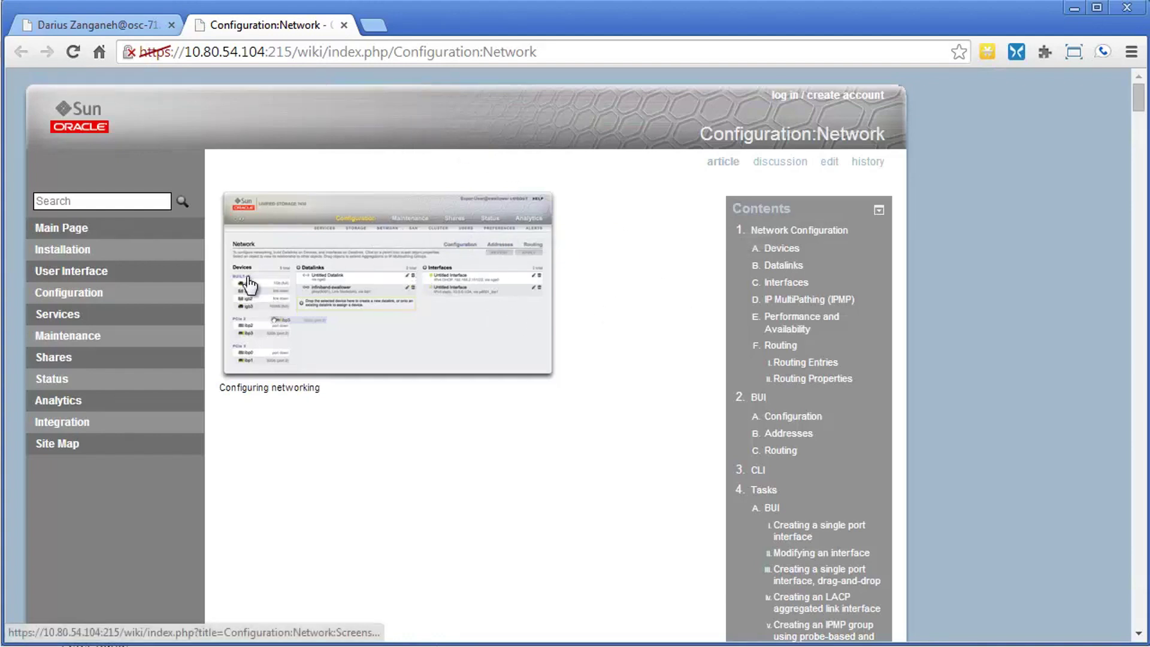
left_click(795, 300)
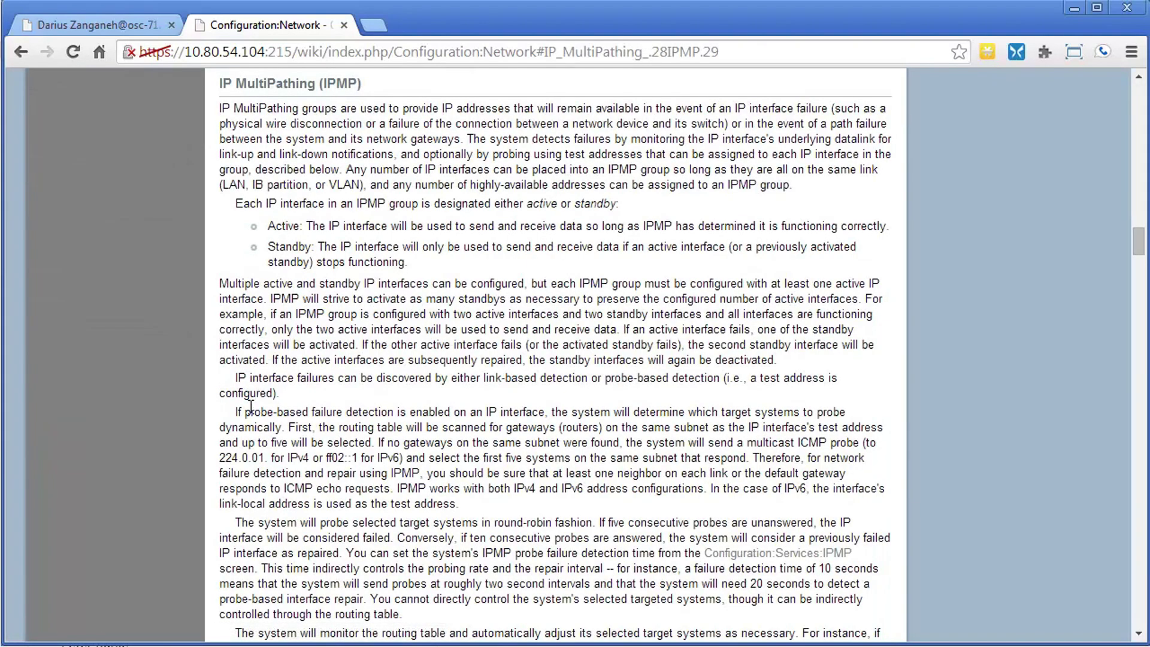
scroll(379, 400, "down", 6)
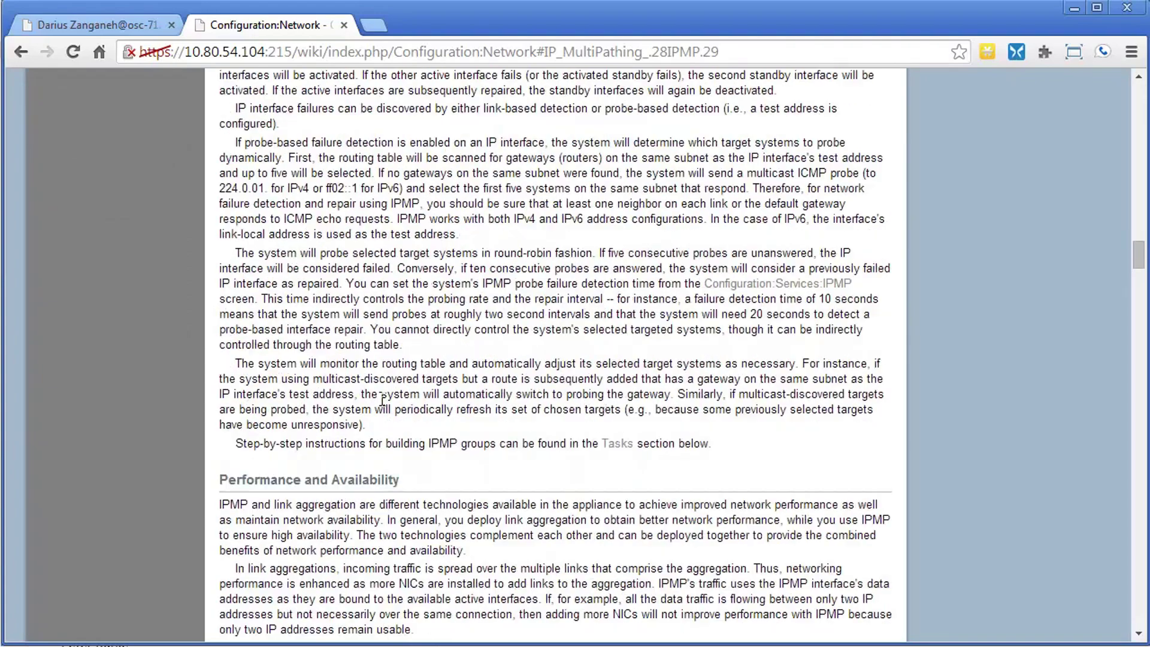
scroll(379, 398, "up", 6)
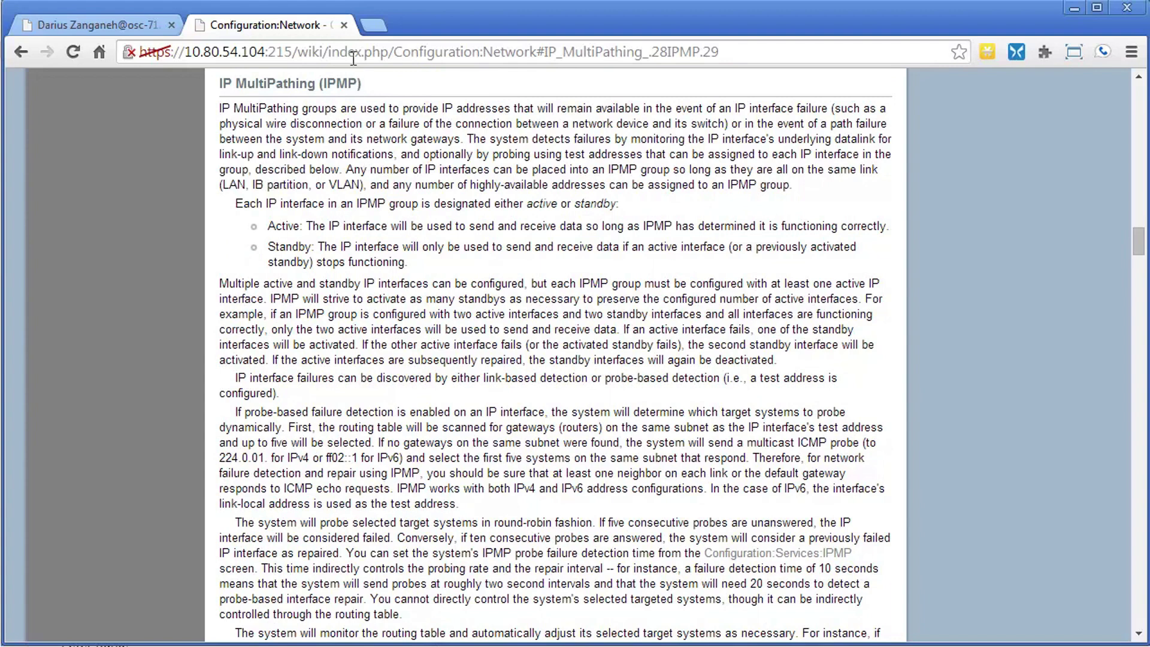
left_click(343, 25)
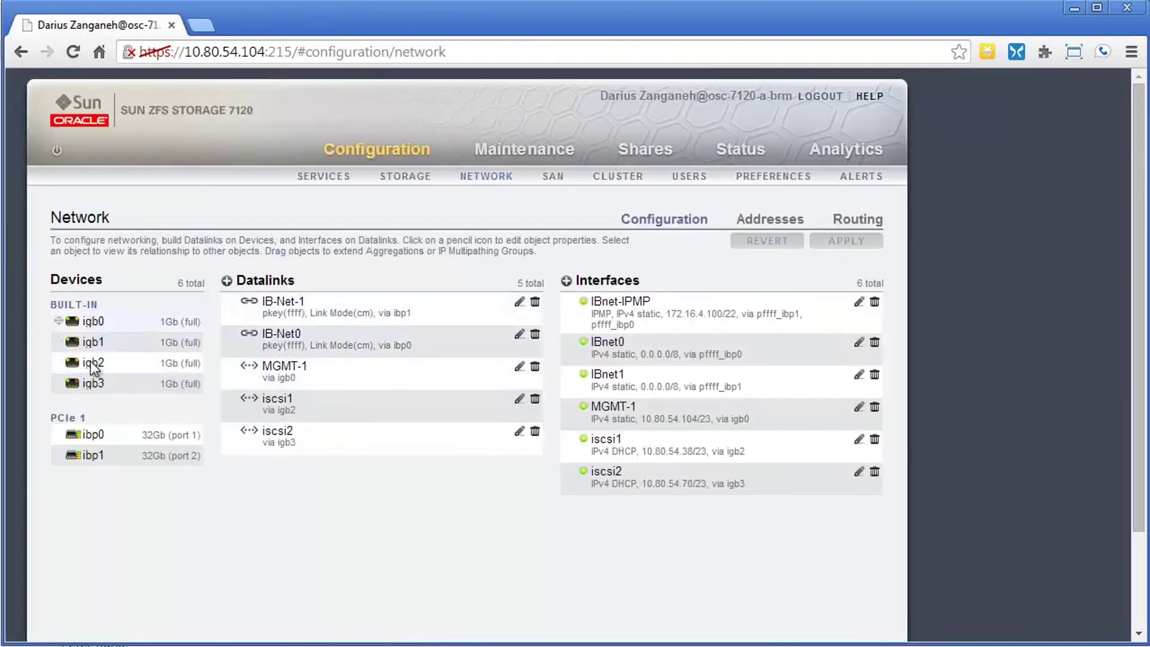
Step: Create a VNIC datalink named ipmp-link1 on the iscsi1 datalink
left_click(225, 279)
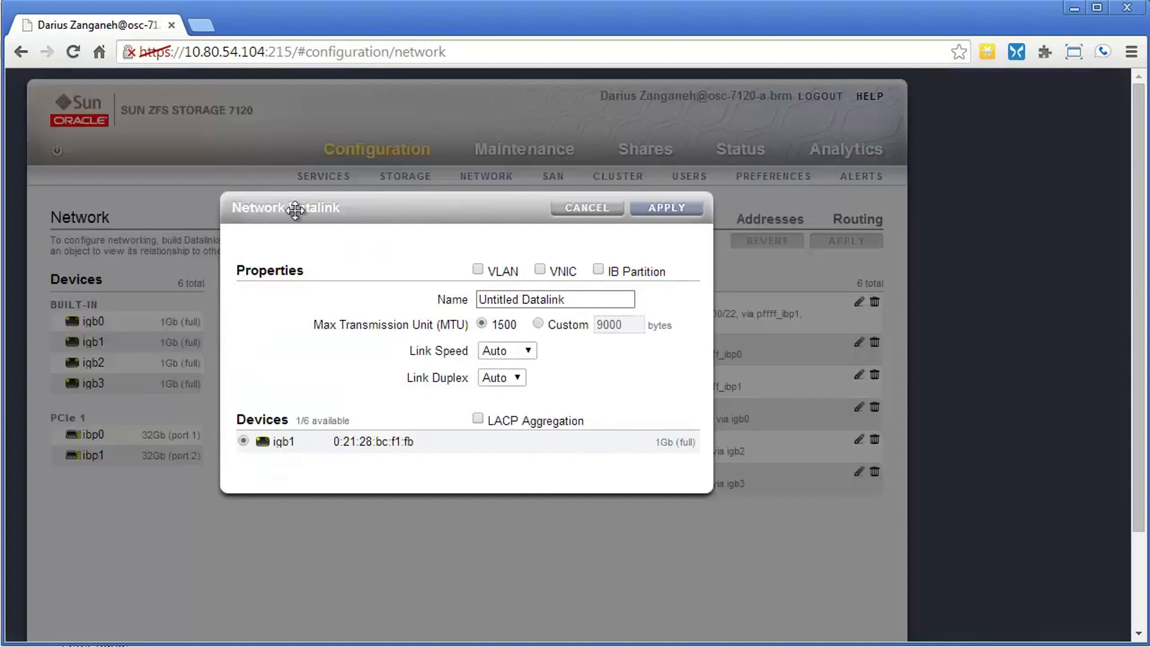
left_click(541, 270)
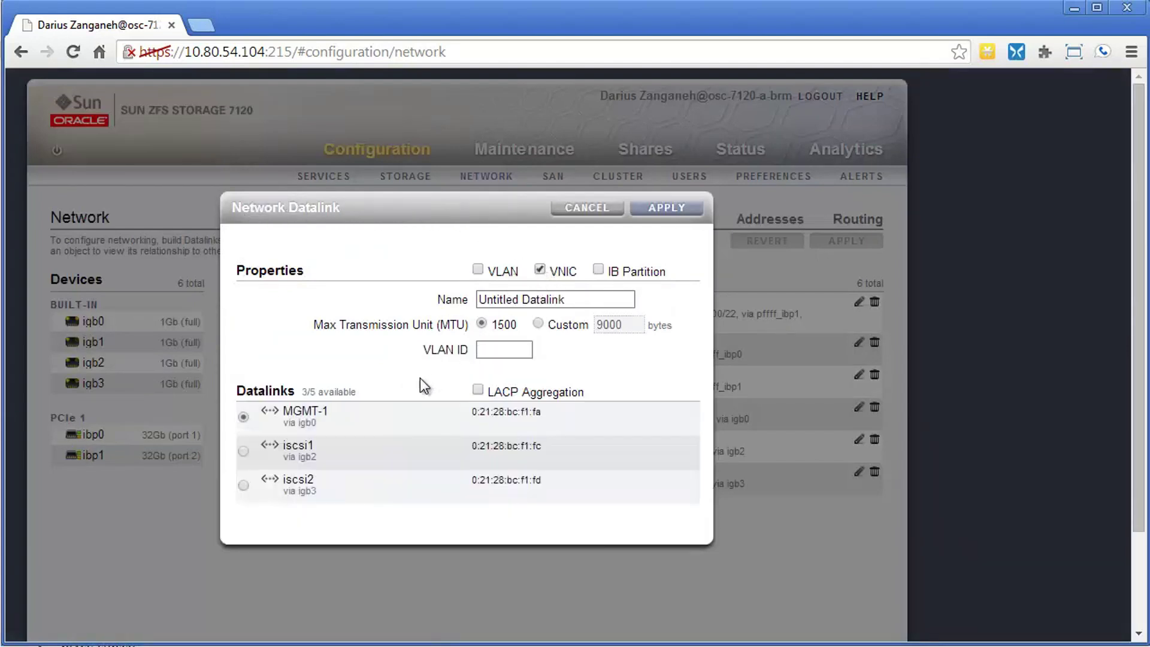
left_click(244, 450)
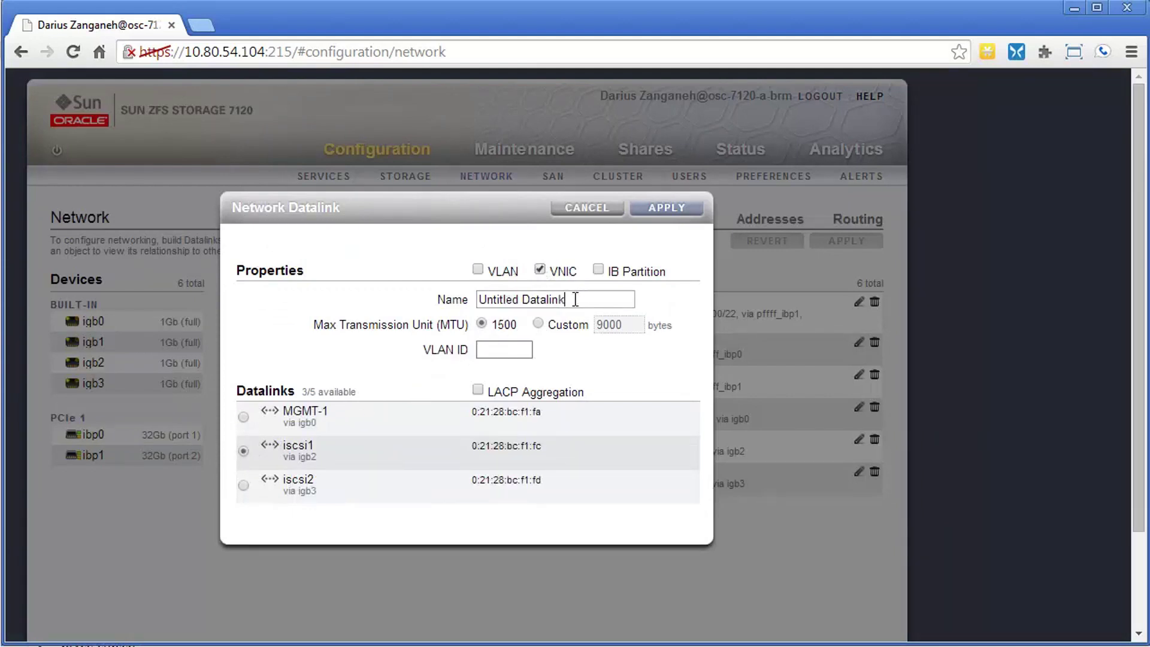
left_click_drag(575, 299, 457, 301)
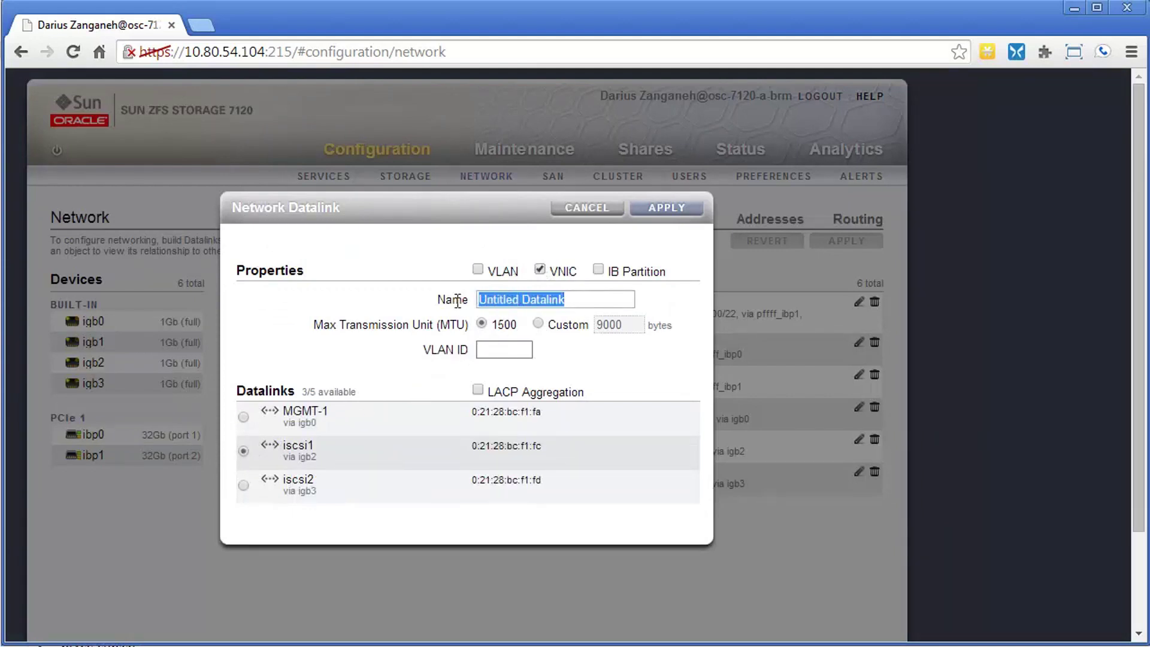
type("ipmp")
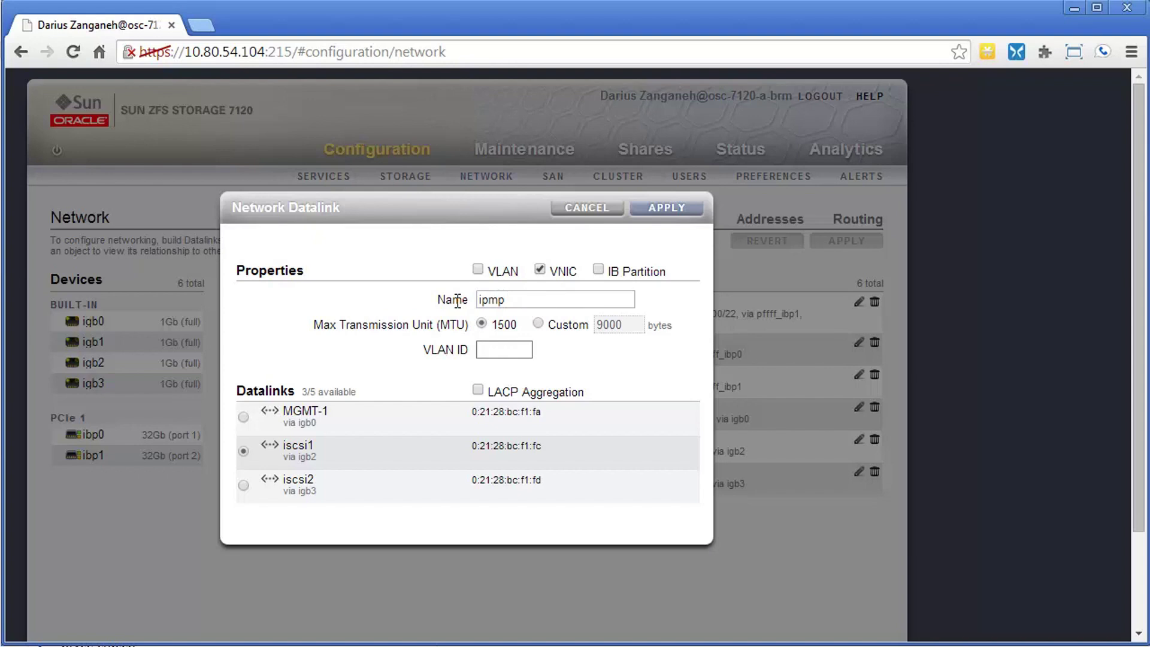
type("-link1")
left_click(663, 208)
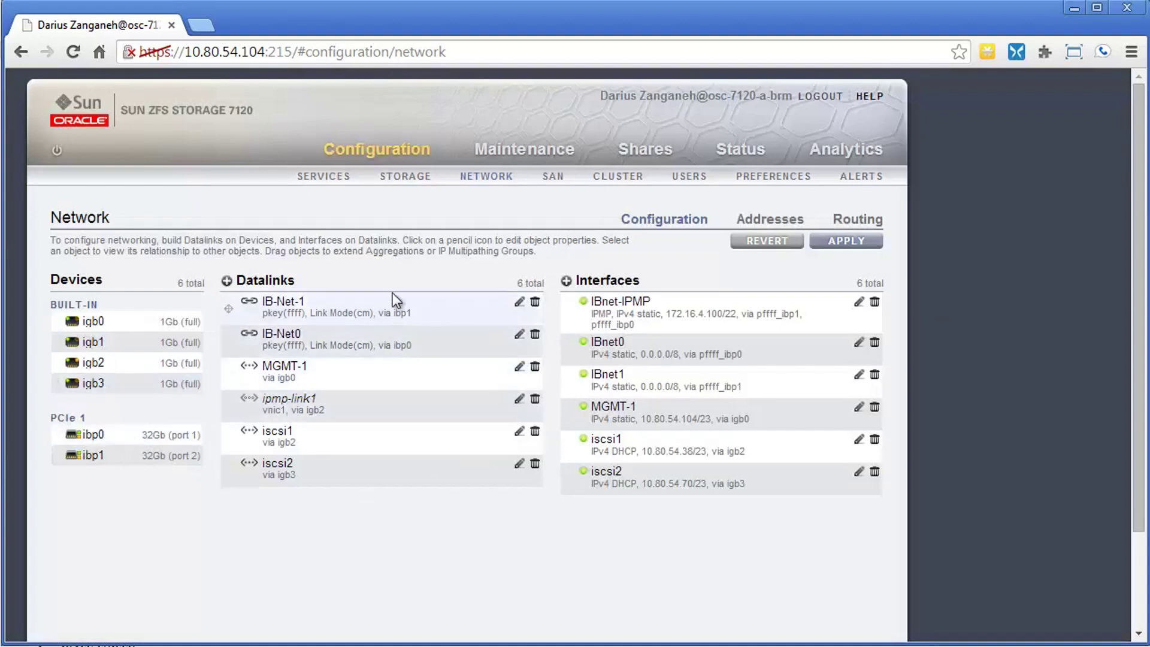
Step: Create a VNIC datalink named ipmp-link2 on the iscsi2 datalink, and apply the pending network configuration
left_click(227, 281)
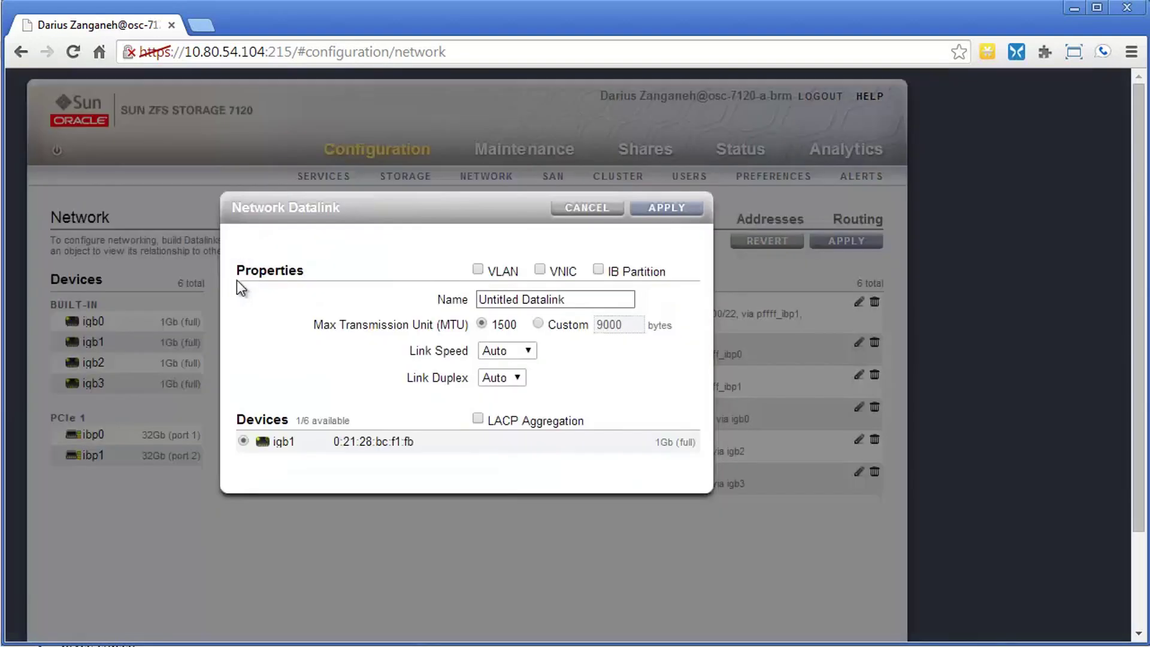
left_click(539, 269)
left_click_drag(568, 302, 471, 303)
type("ipmp")
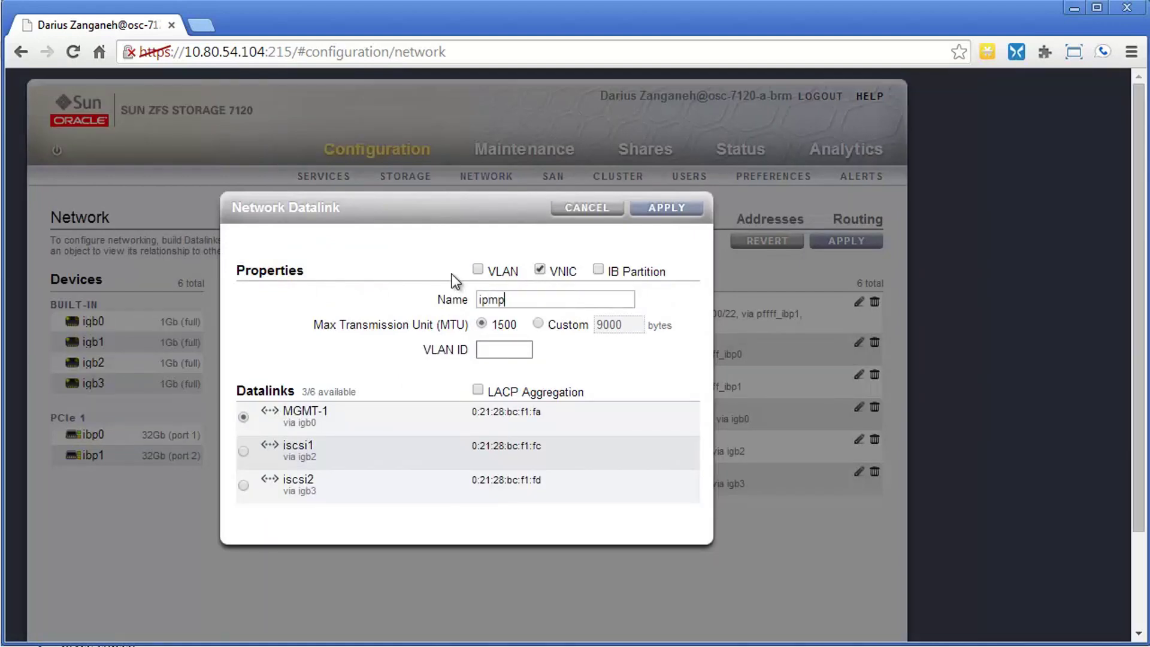
left_click_drag(516, 213, 682, 150)
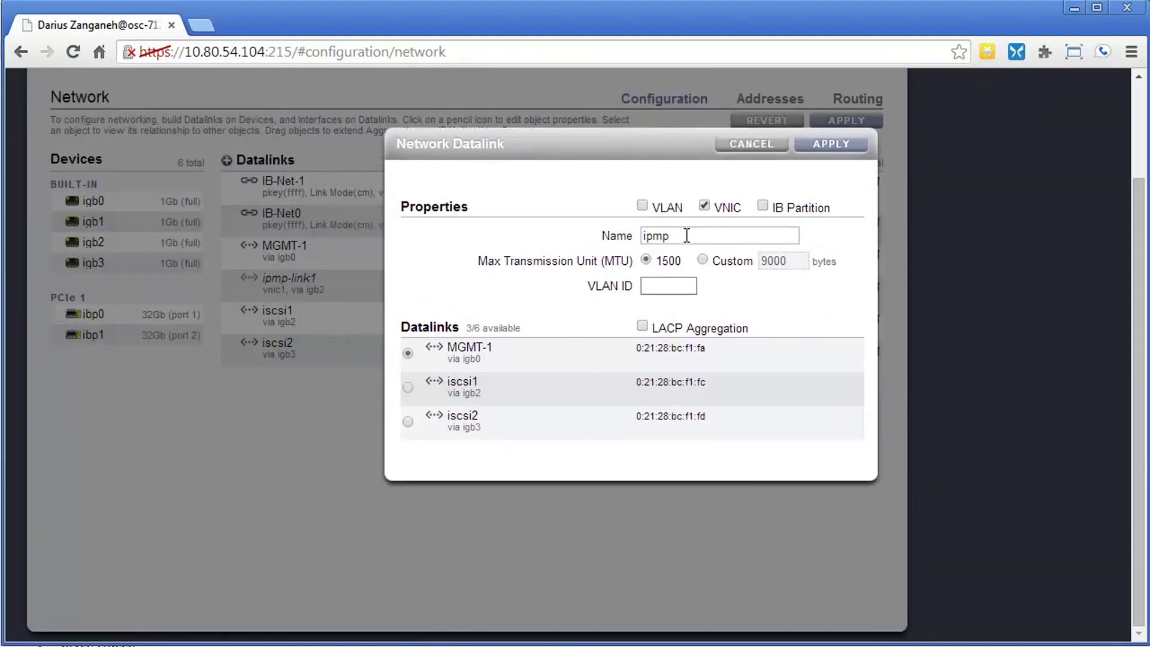
type("-link2")
left_click(409, 422)
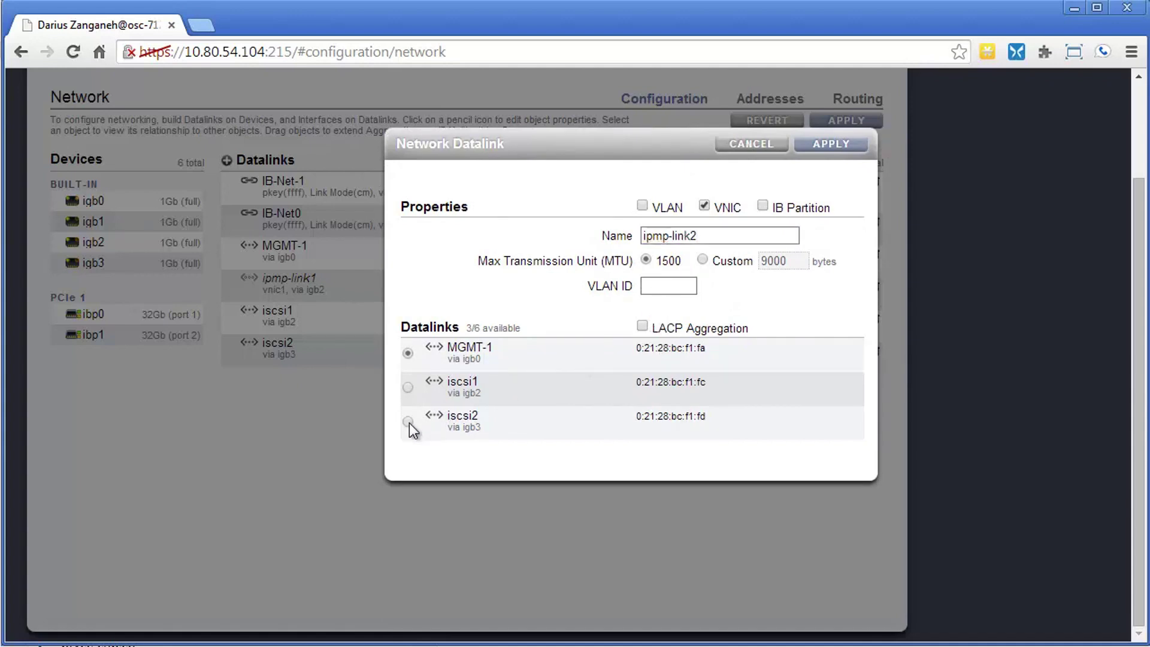
left_click(826, 145)
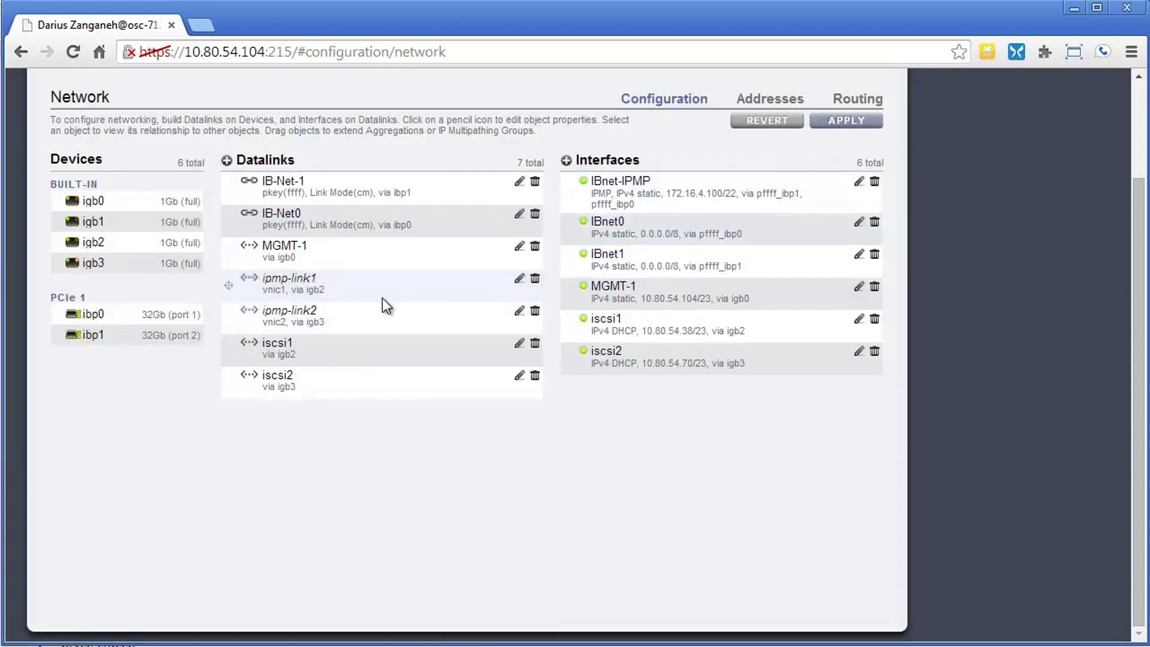
left_click(847, 118)
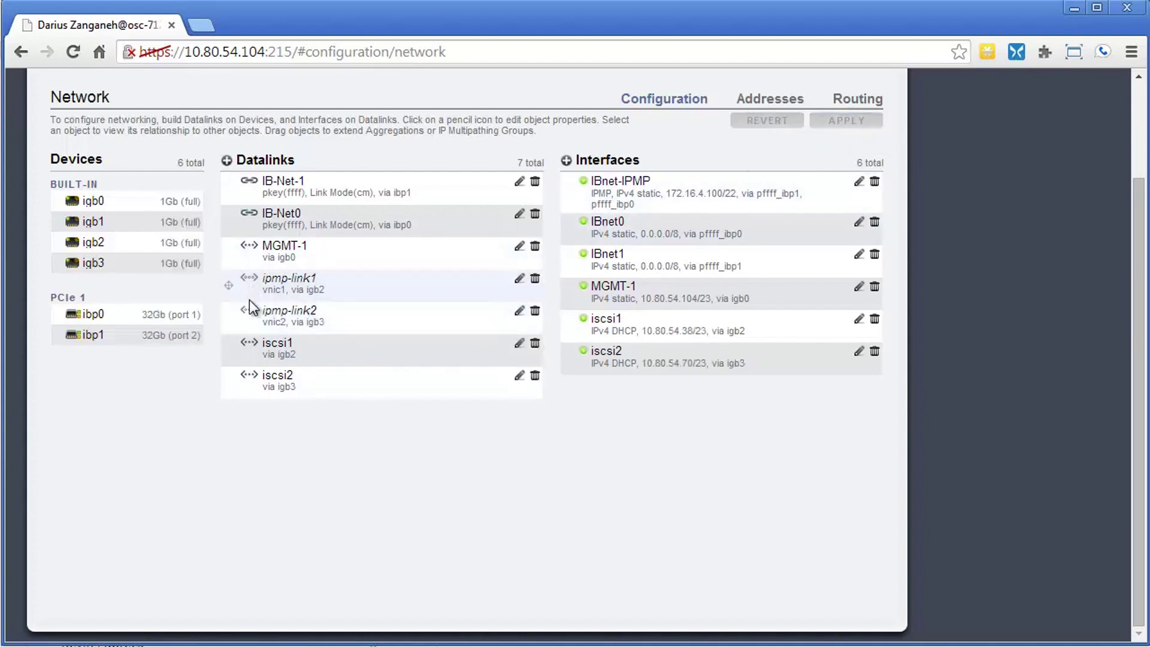
Step: Start a new network interface on the ipmp-link1 datalink and name it ipmp-link1
left_click(567, 160)
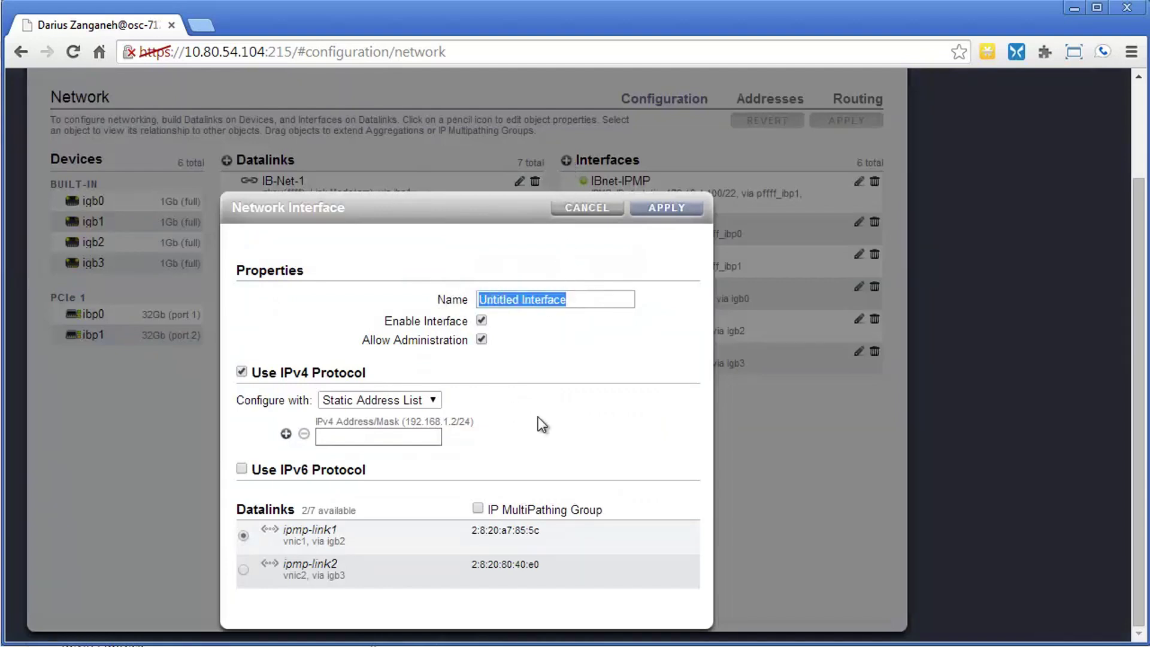
type("impm")
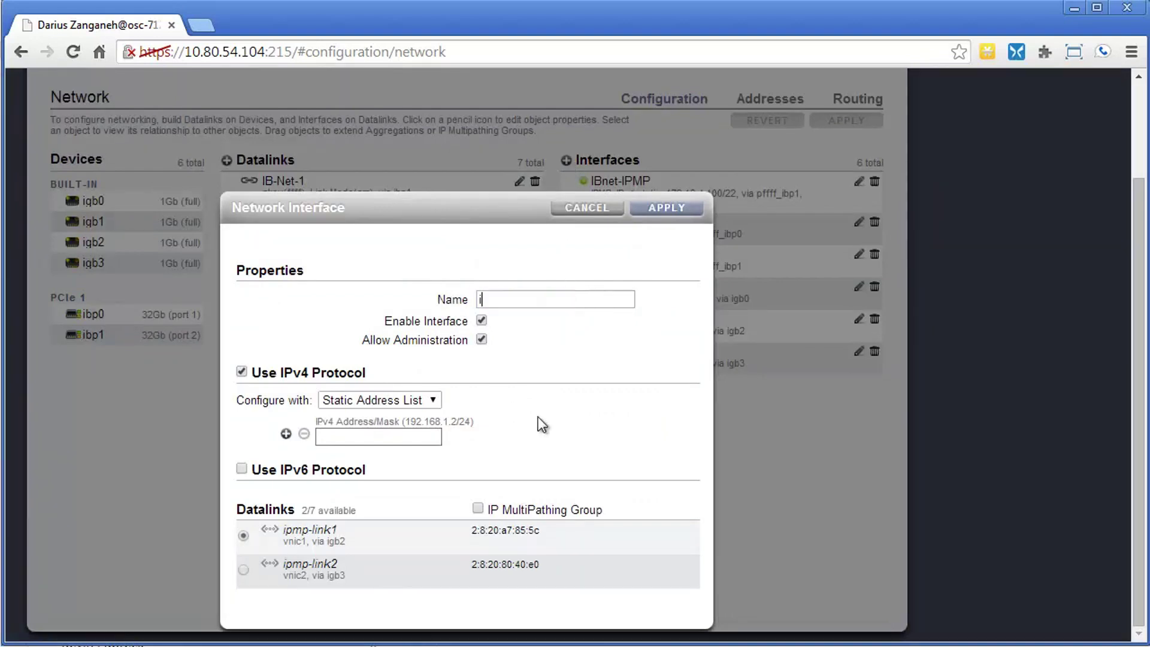
key("BackSpace")
key("BackSpace")
key("BackSpace")
key("BackSpace")
type("ipmp-linki1")
key("BackSpace")
key("BackSpace")
type("1")
Step: Give the ipmp-link1 interface the static IPv4 address 0.0.0.0/8 and save the interface
left_click(390, 433)
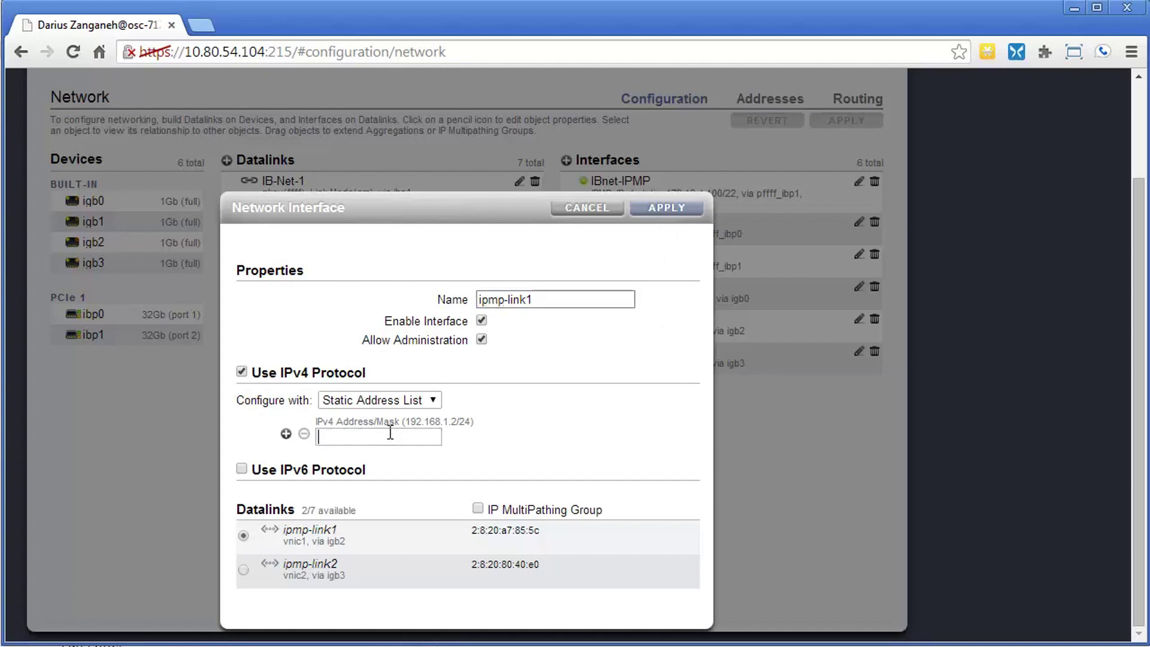
type("000")
key("BackSpace")
key("BackSpace")
type(".0.0.0/8")
left_click(684, 209)
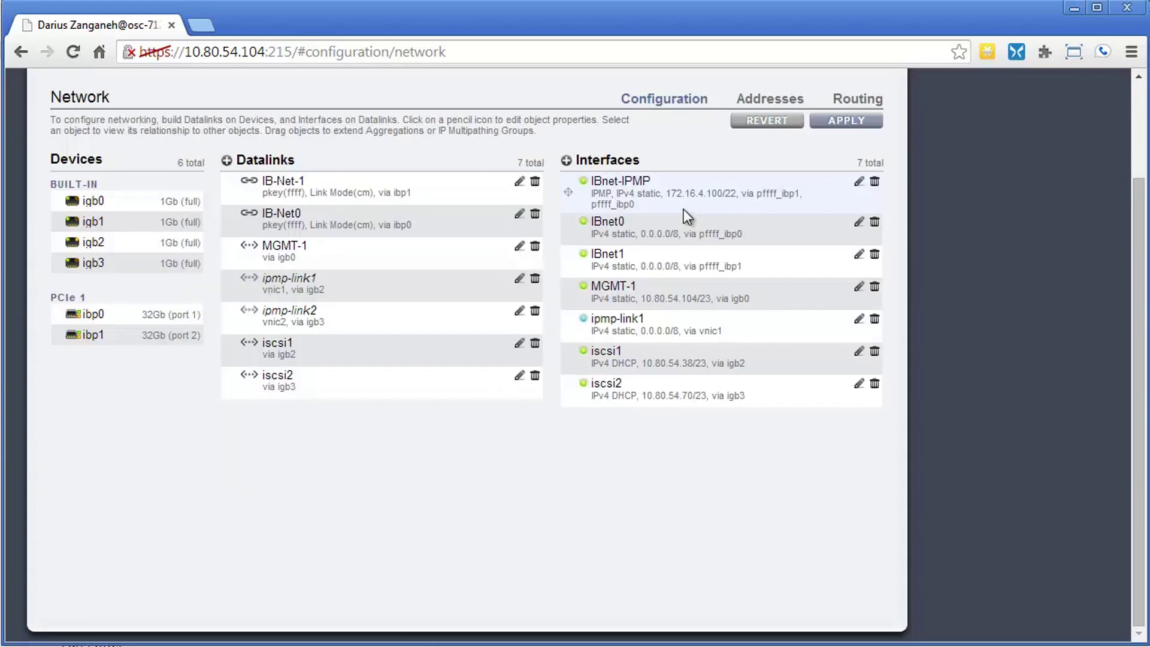
Step: Start another network interface on the ipmp-link2 datalink and name it ipmp-link2
left_click(566, 160)
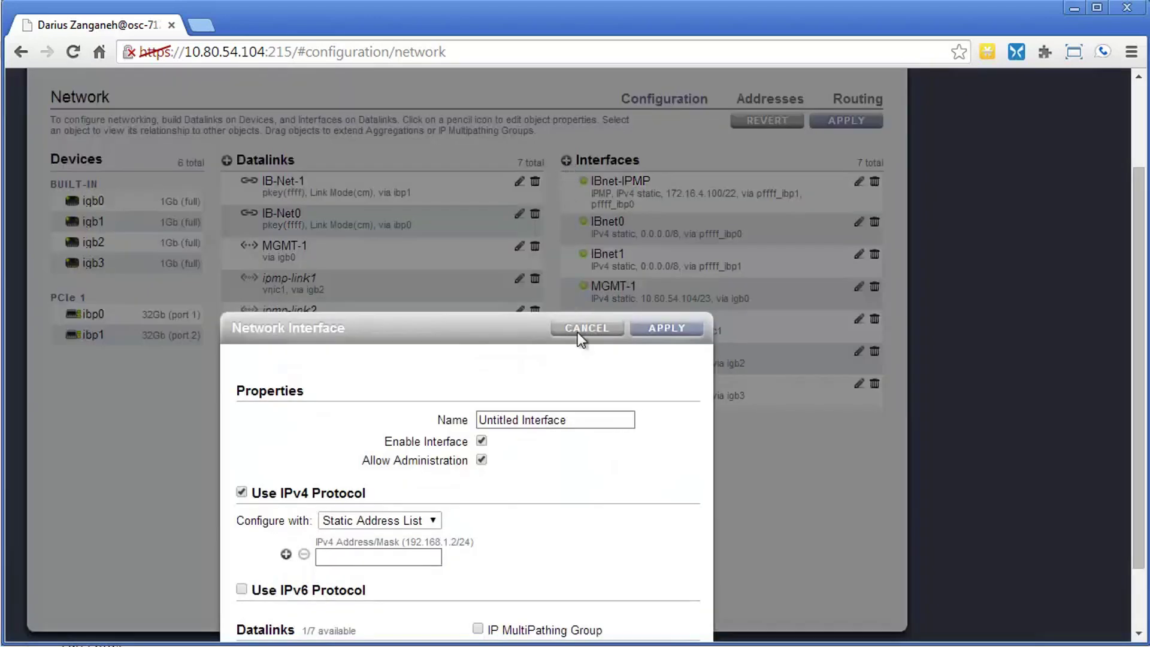
left_click_drag(580, 416, 392, 422)
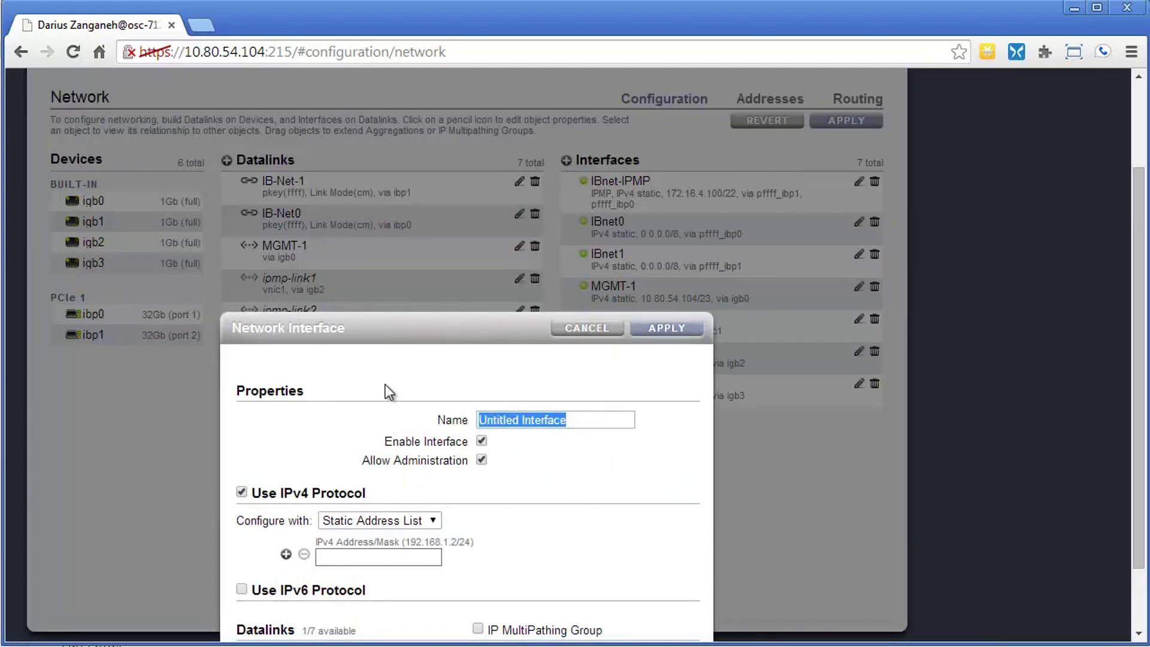
left_click_drag(406, 330, 447, 196)
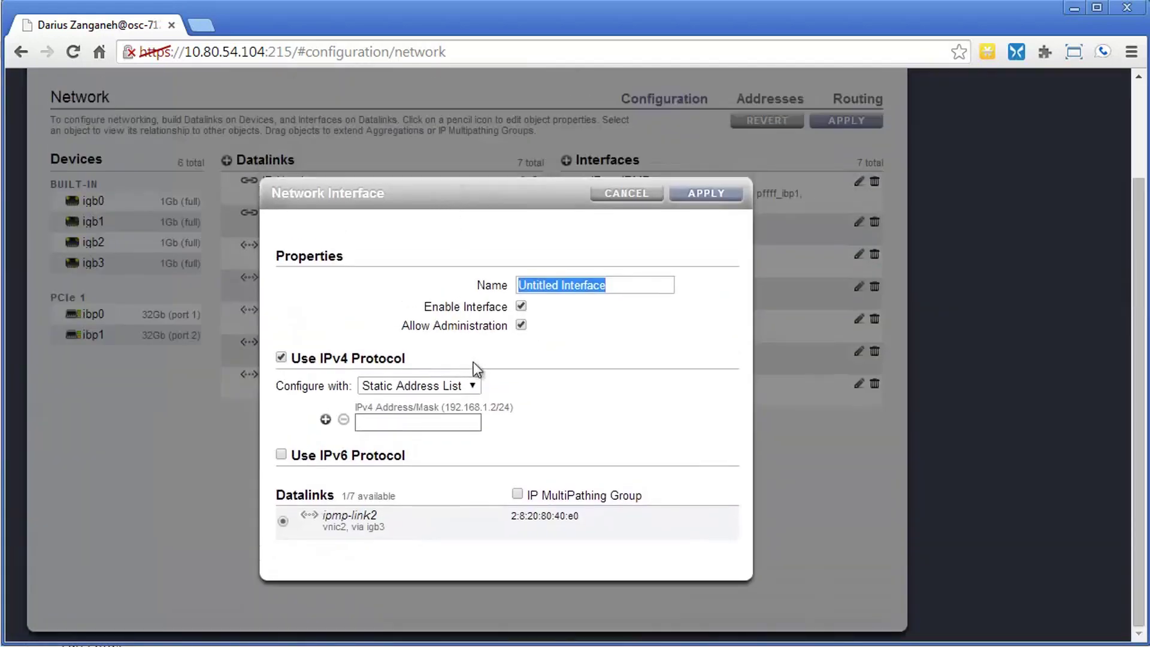
type("ipmp")
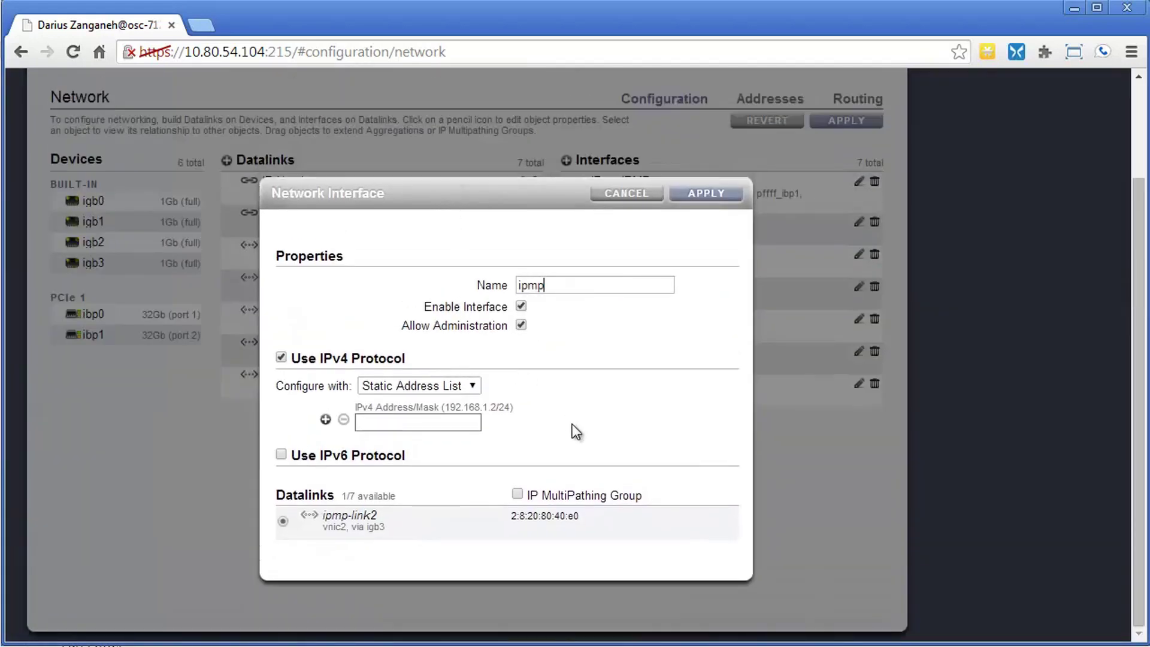
type("-link2")
Step: Disallow administration on ipmp-link2, give it the static IPv4 address 0.0.0.0/8, and commit both new interfaces to the network configuration
left_click(520, 325)
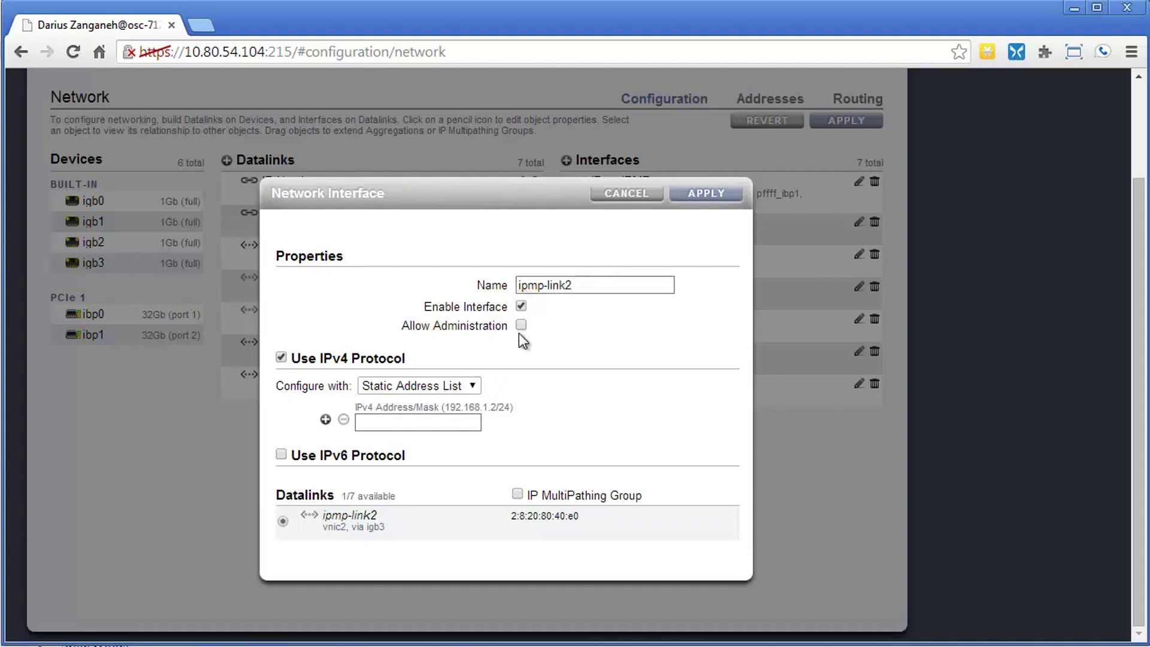
left_click(454, 422)
type("0.0.0.0/8")
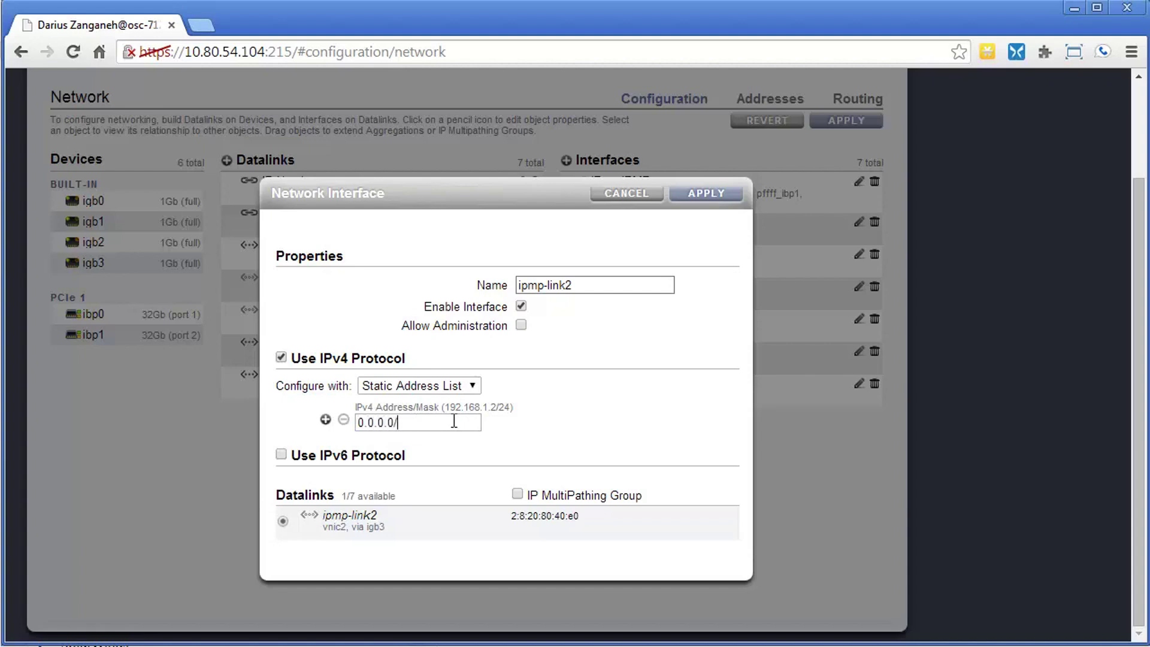
left_click(707, 193)
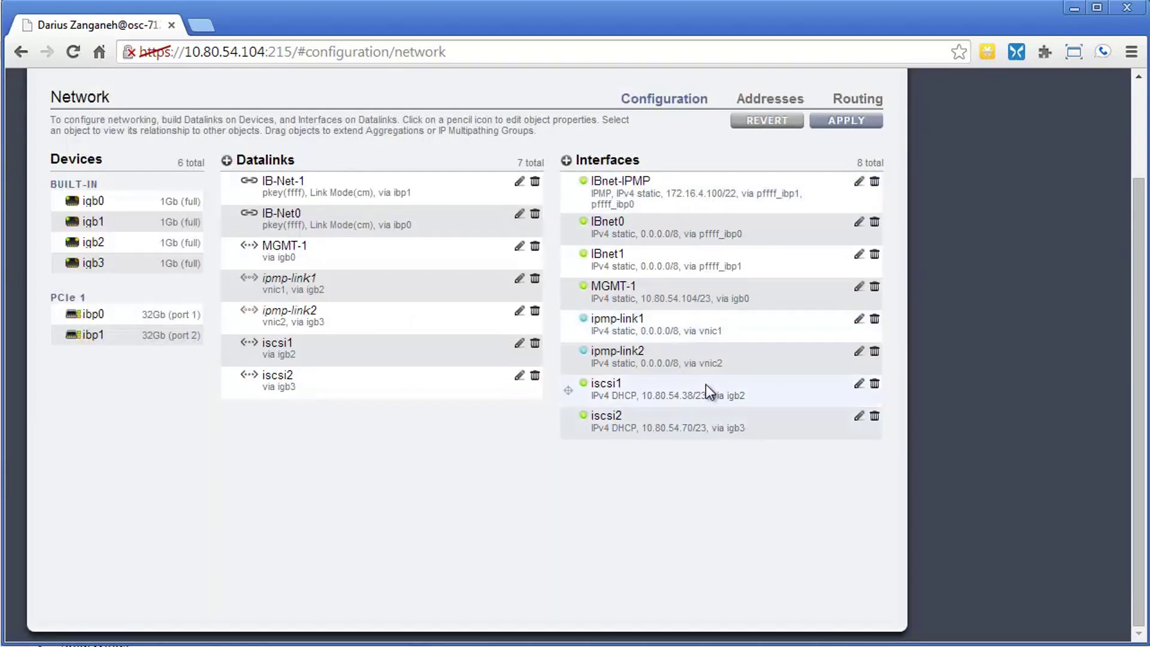
left_click(840, 120)
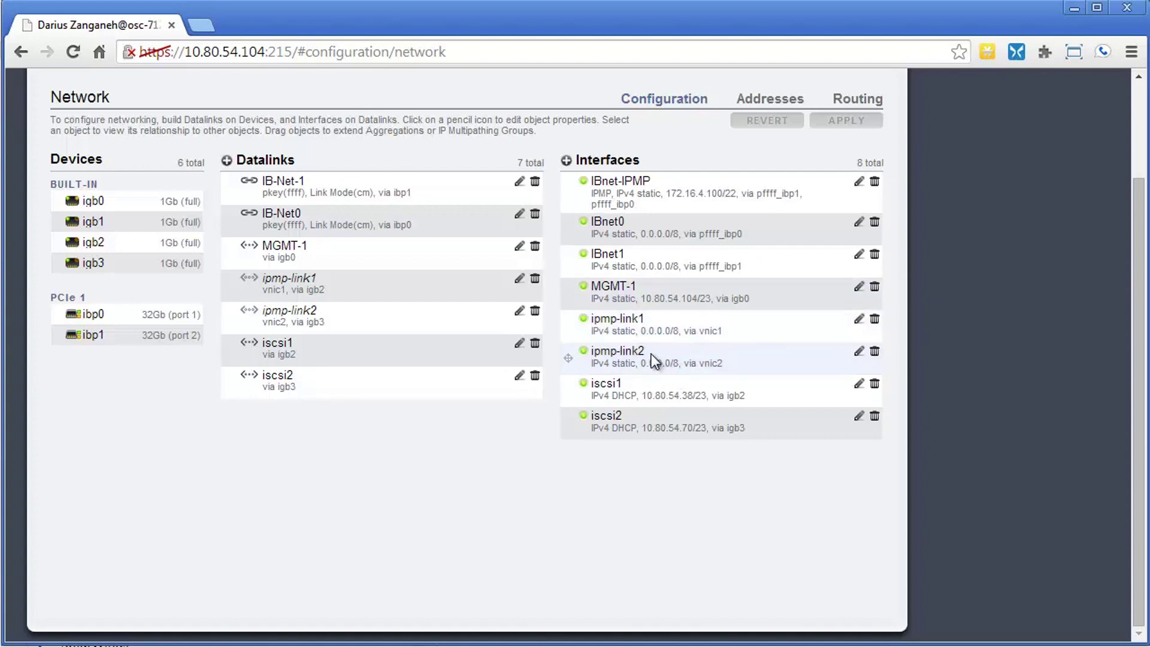
Step: Start a new network interface named IPMP-1 with the static IPv4 address 192.168.2.65/24
left_click(567, 160)
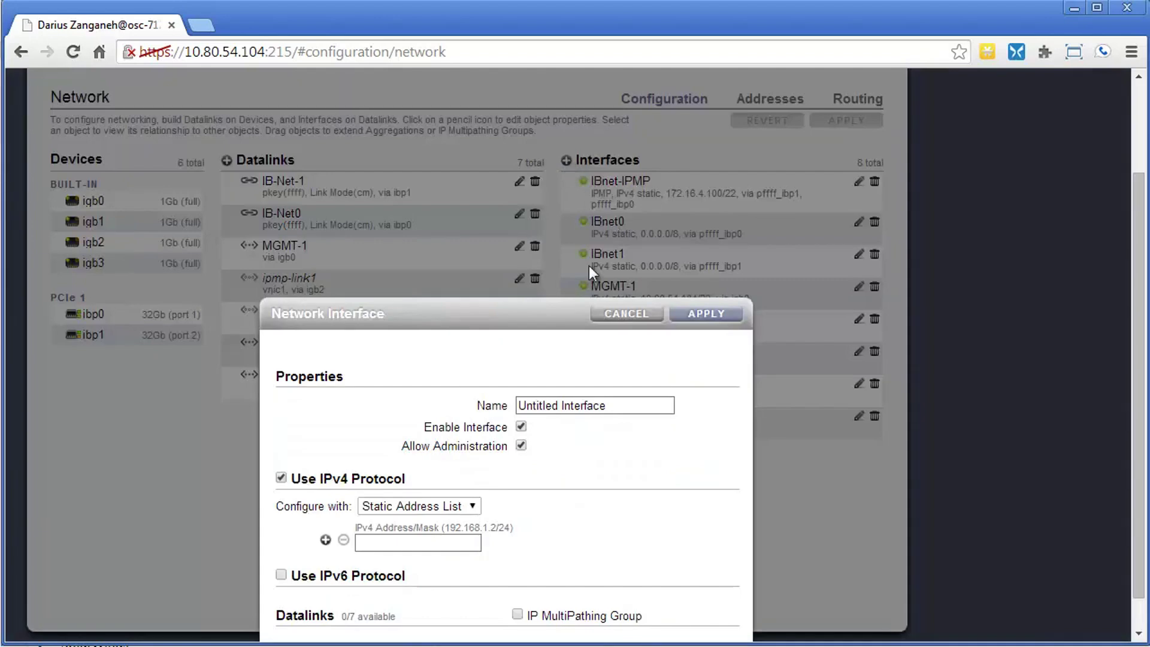
scroll(563, 258, "down", 3)
left_click_drag(555, 282, 588, 180)
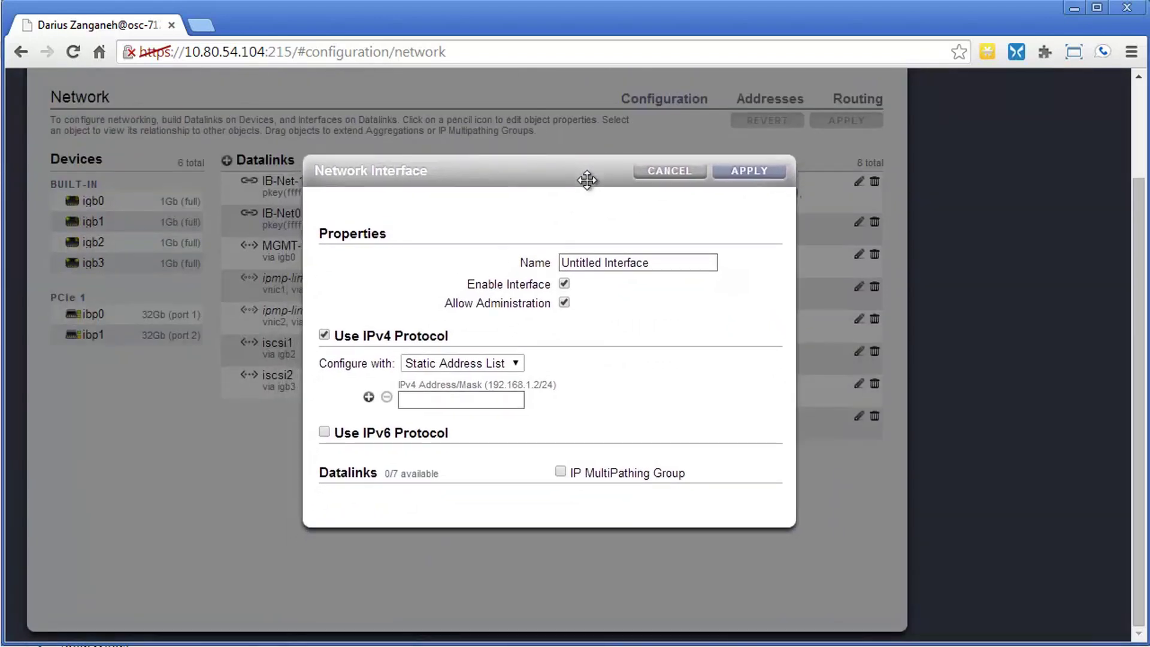
left_click(652, 264)
left_click_drag(653, 264, 550, 267)
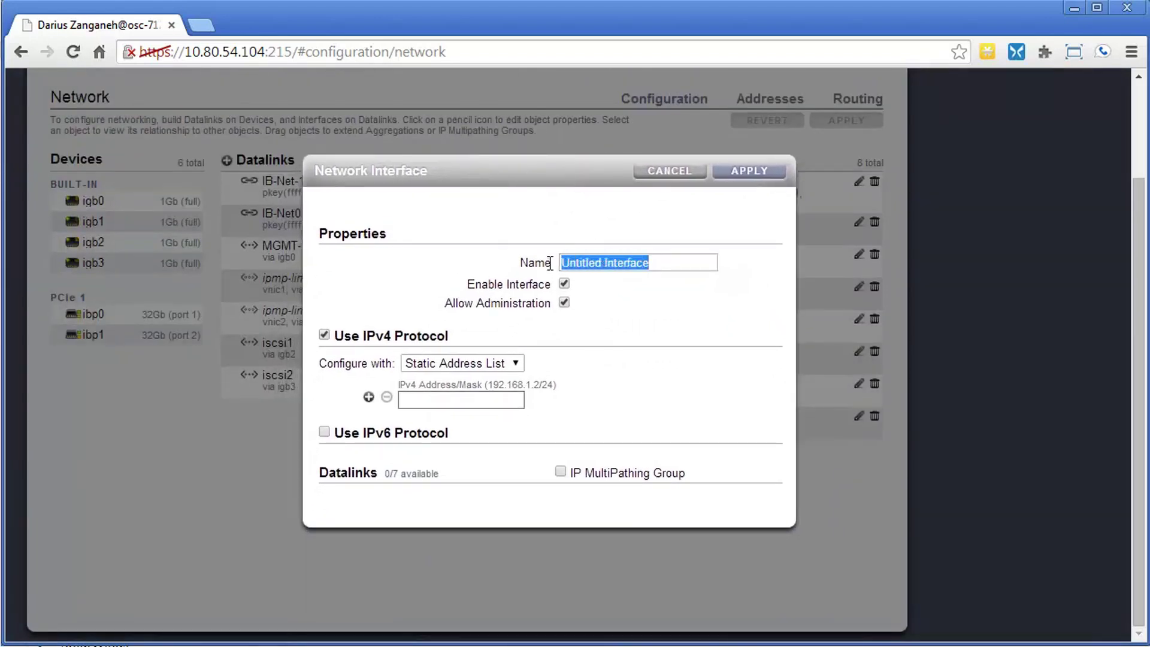
type("IMP")
key("BackSpace")
key("BackSpace")
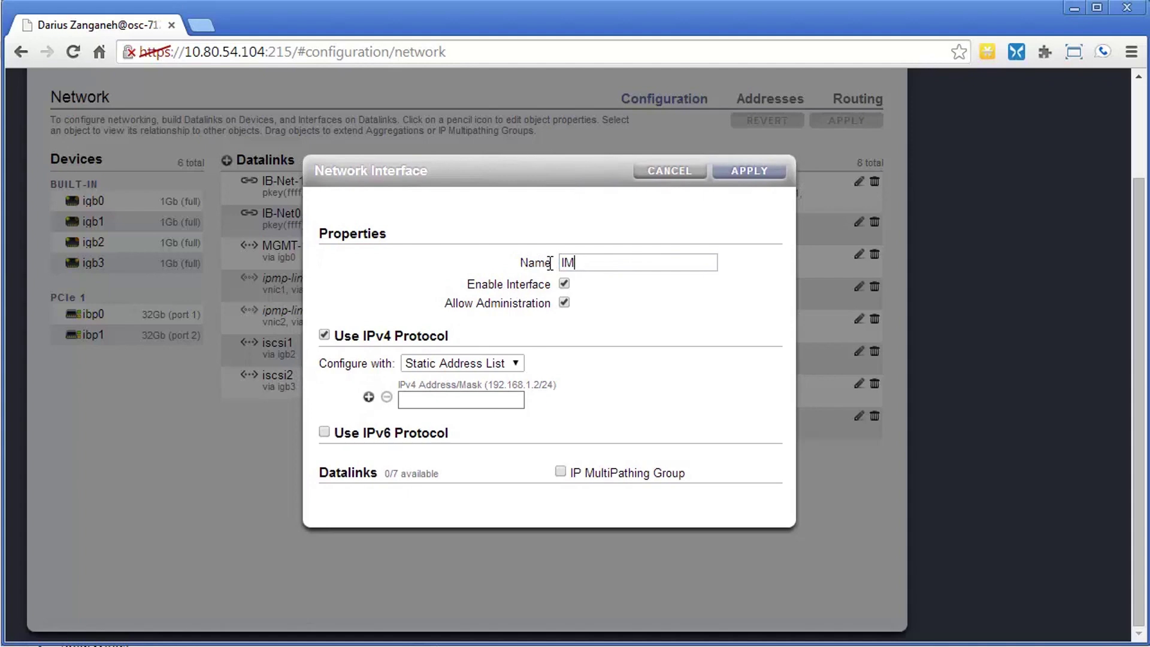
type("PMP-2")
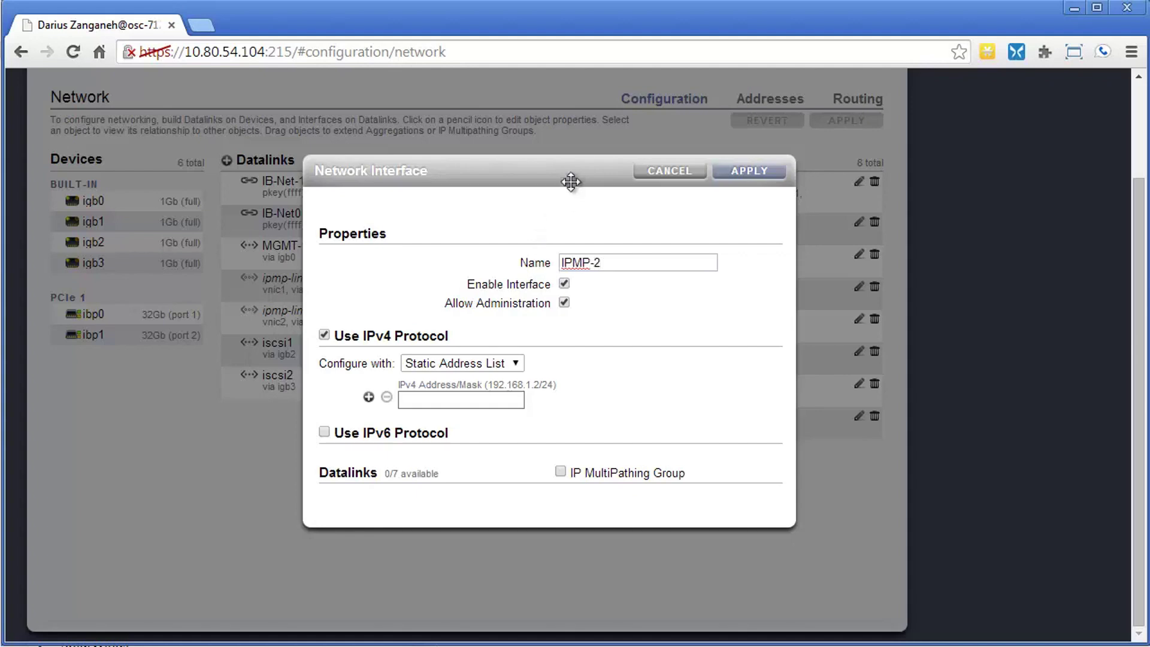
left_click_drag(571, 172, 588, 151)
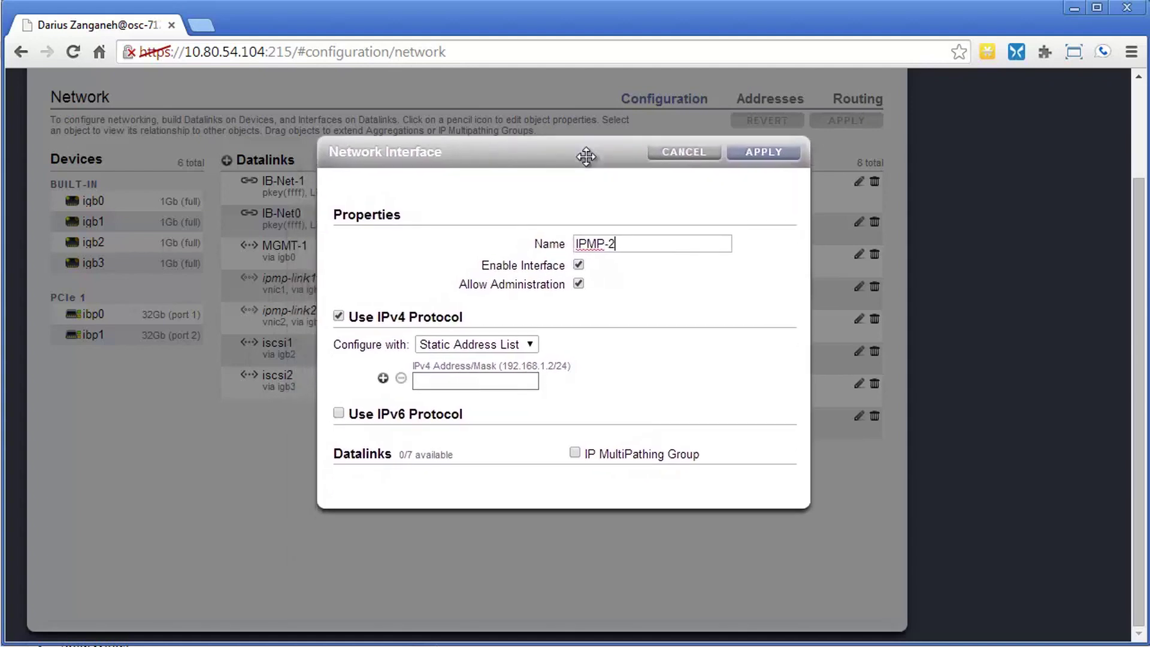
key("BackSpace")
type("1")
left_click(452, 383)
type("192.16")
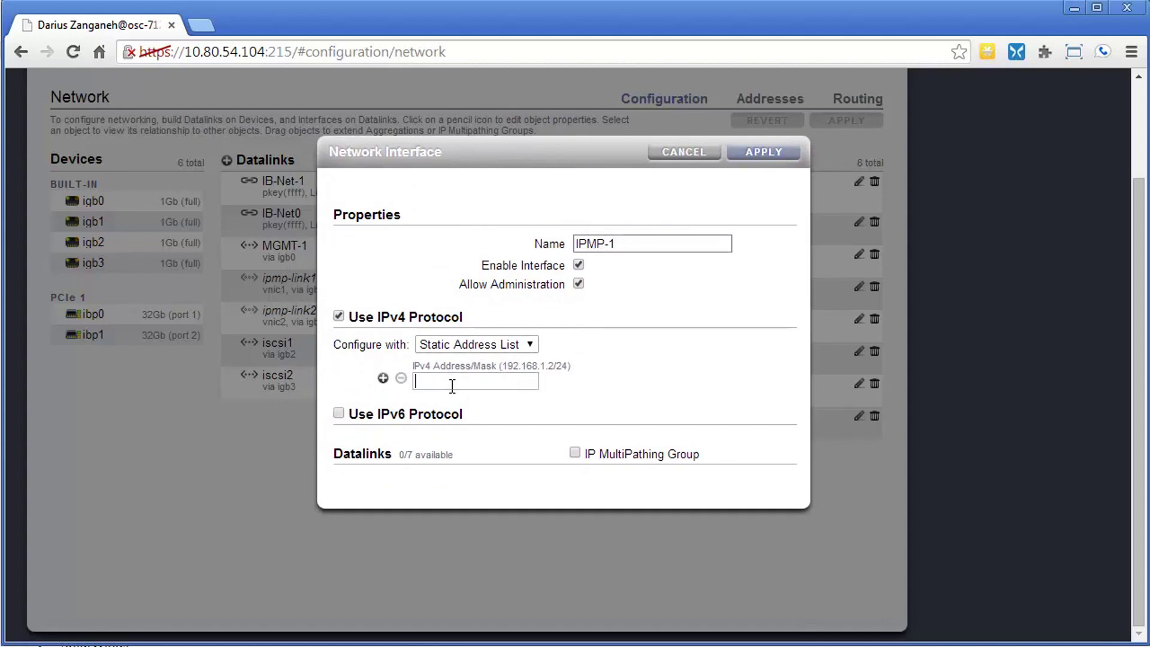
type("8.2.65/24")
Step: Make IPMP-1 an IP multipathing group of the ipmp-link1 and ipmp-link2 interfaces, and apply the network configuration
left_click(574, 453)
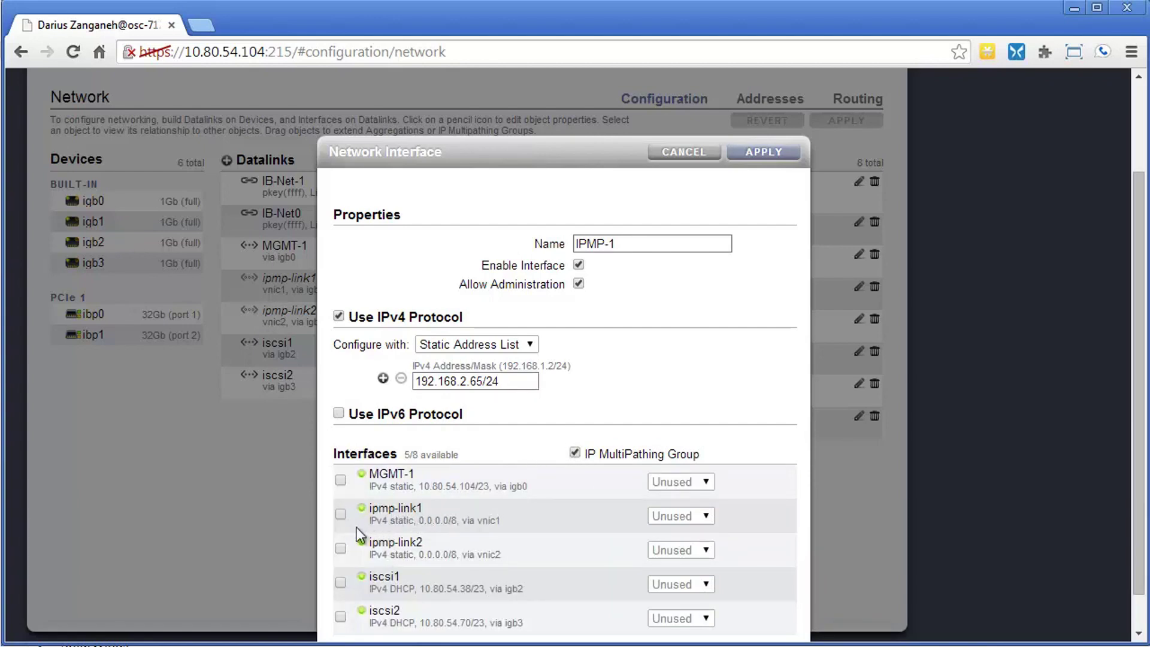
left_click(340, 513)
left_click(340, 548)
left_click(764, 152)
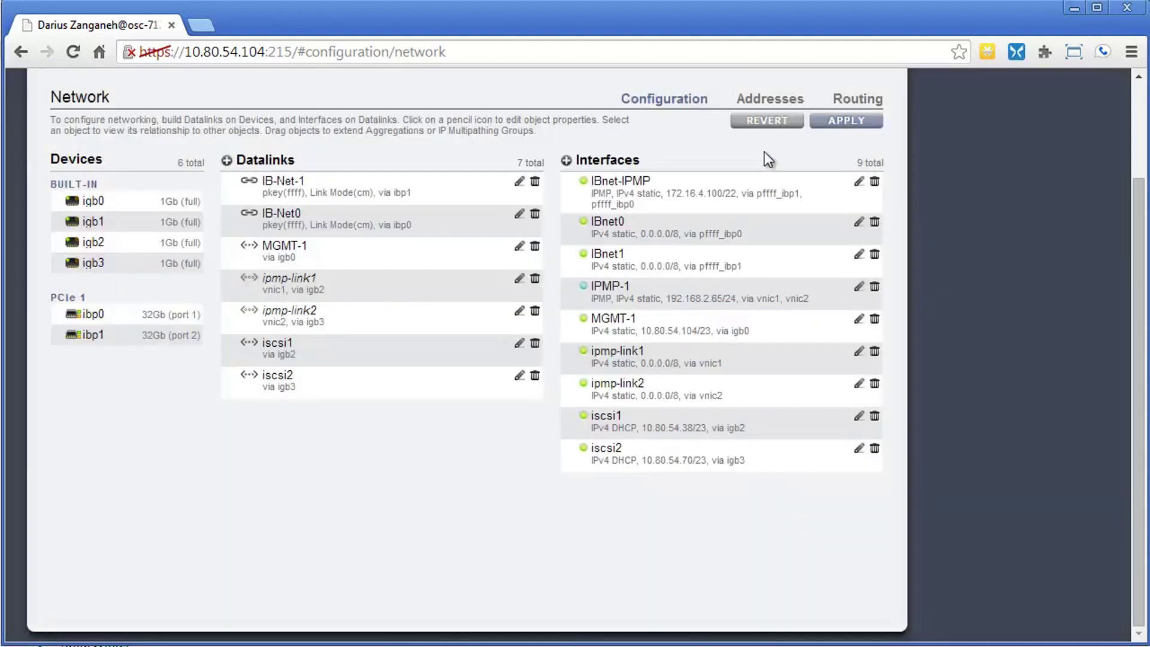
left_click(847, 122)
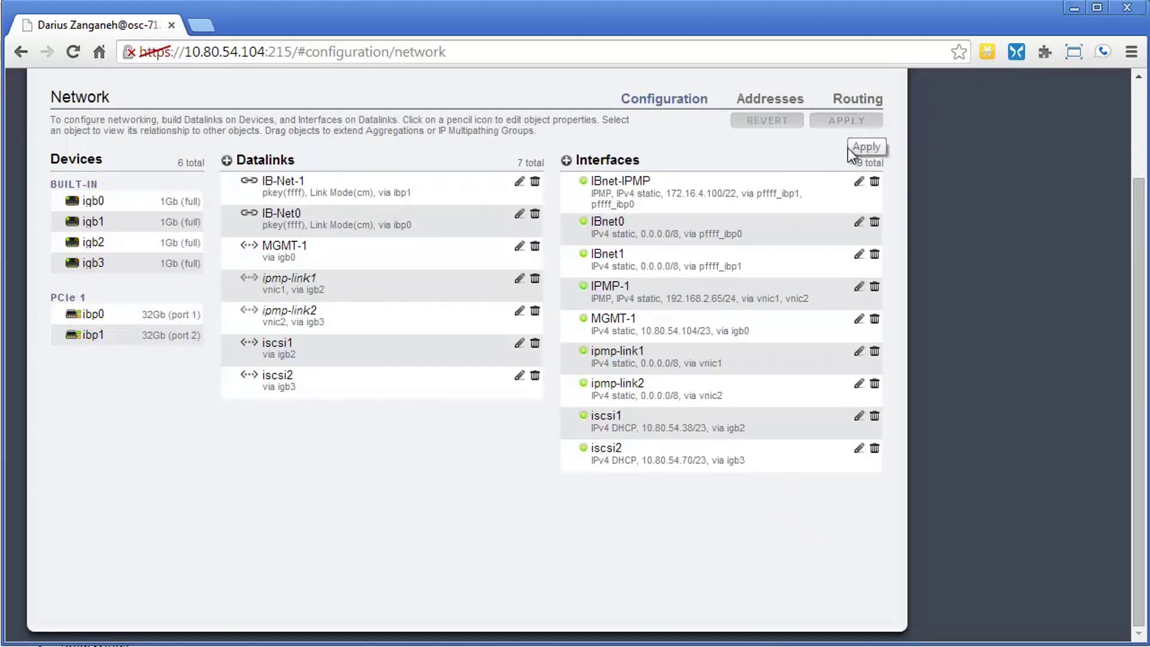
Step: Examine which devices, datalinks and interfaces IPMP-1 is built on, and view the routing table entries
left_click(678, 292)
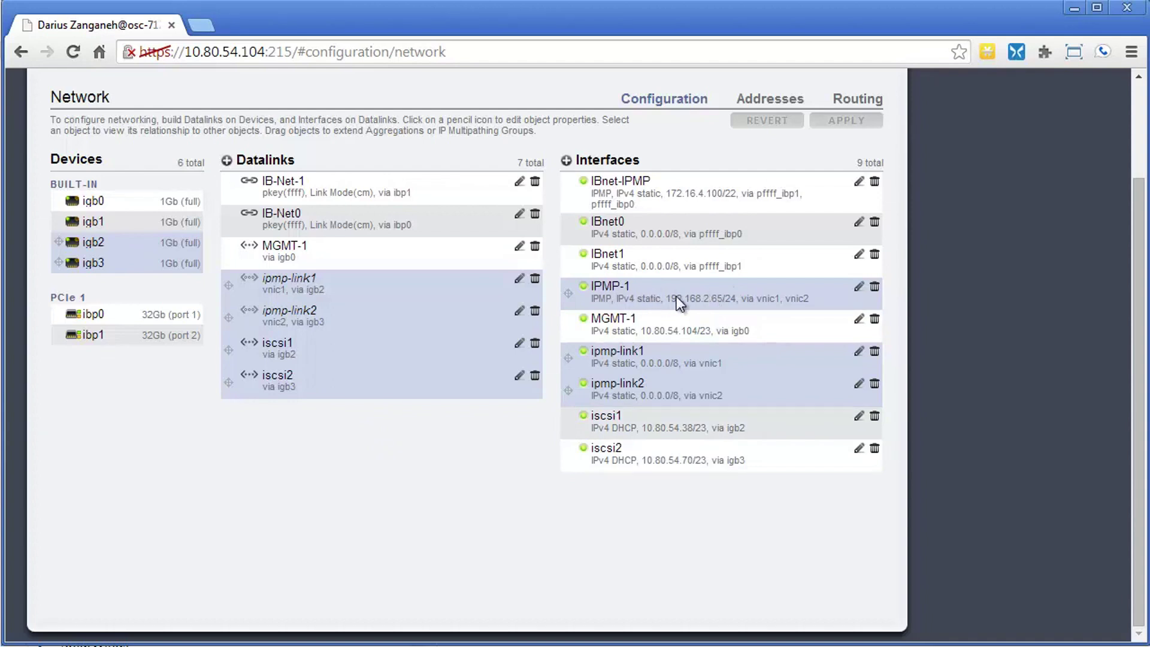
left_click(858, 102)
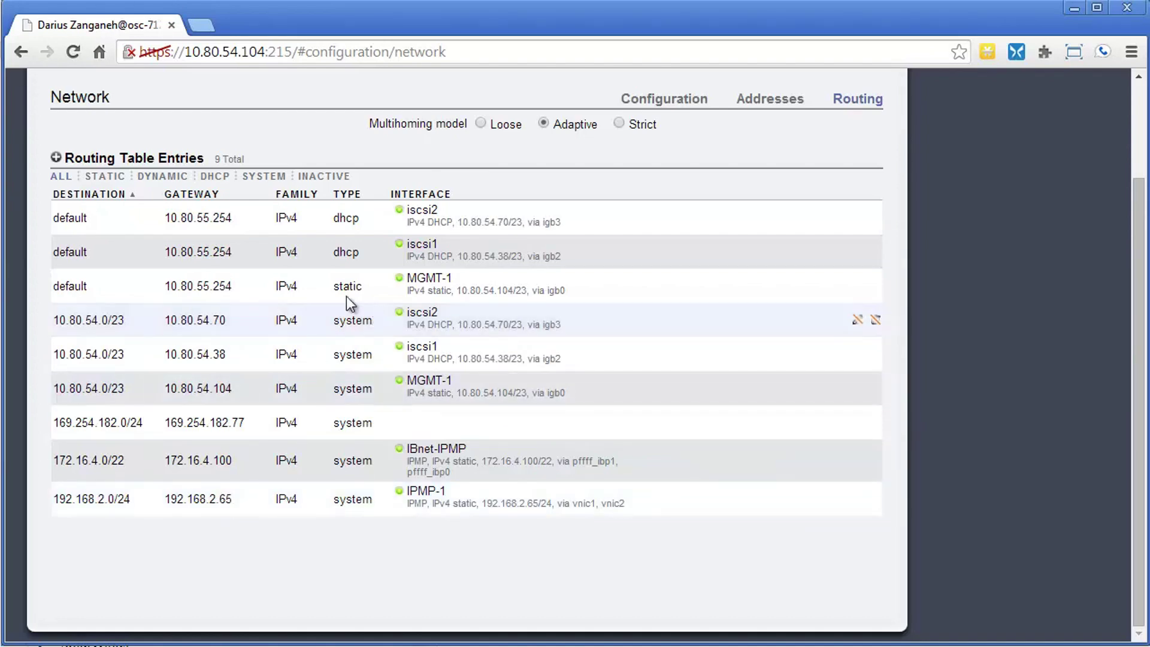
left_click(56, 157)
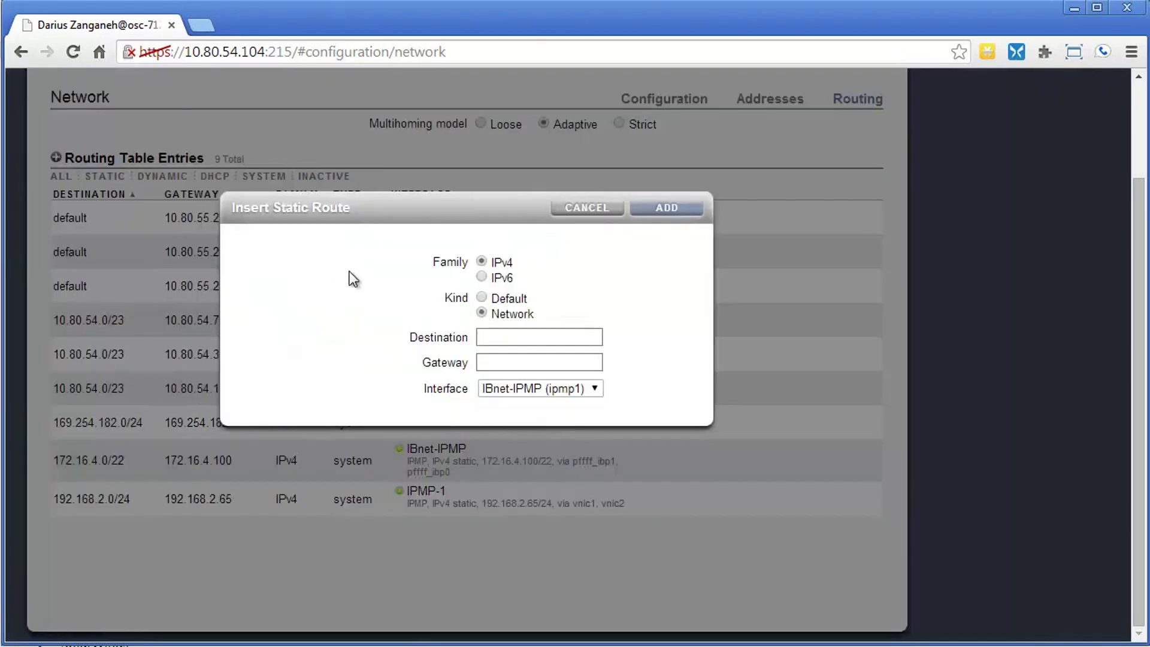
left_click(482, 298)
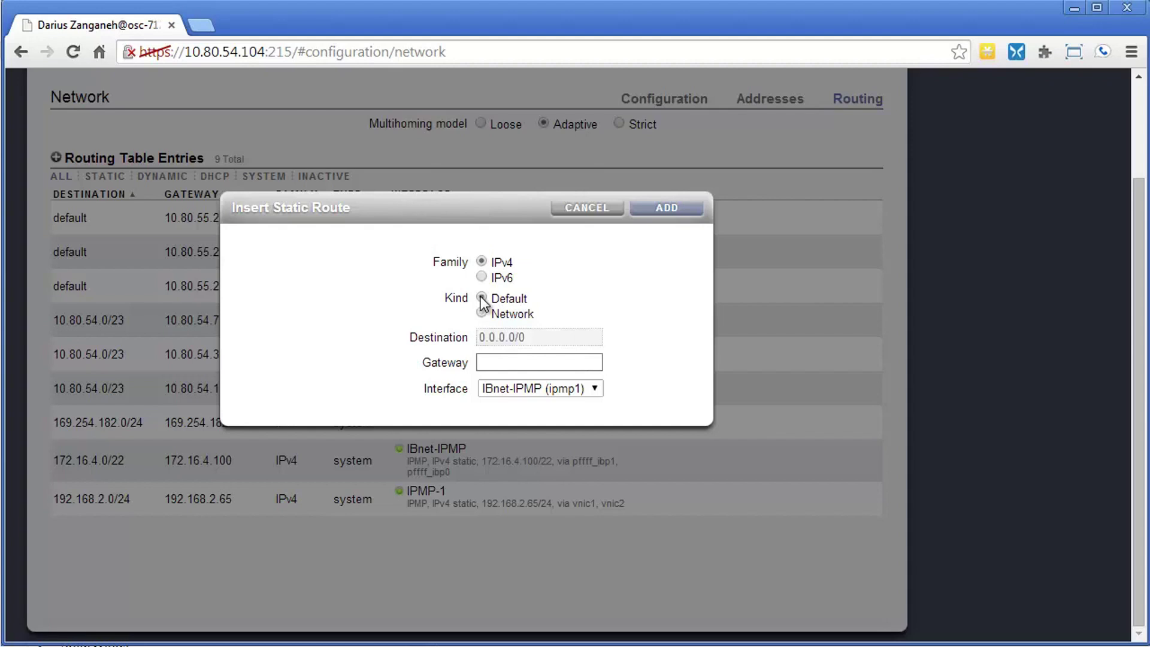
left_click(493, 367)
left_click(593, 209)
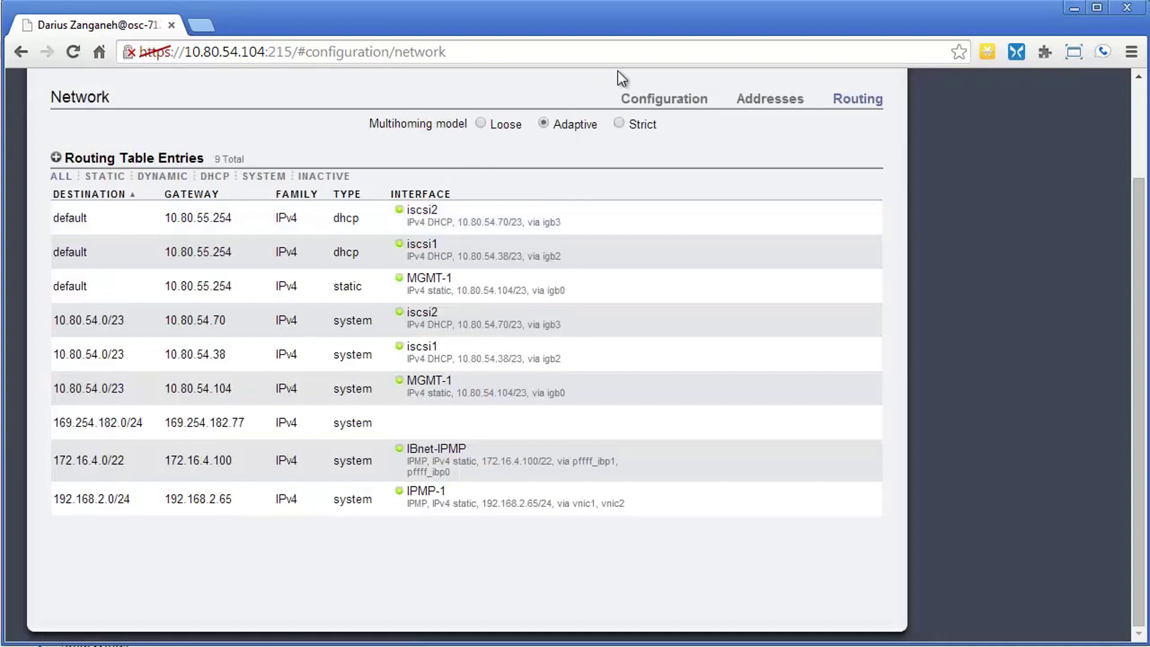
Step: Return from the routing table to the overview of network devices, datalinks and interfaces
scroll(256, 307, "up", 3)
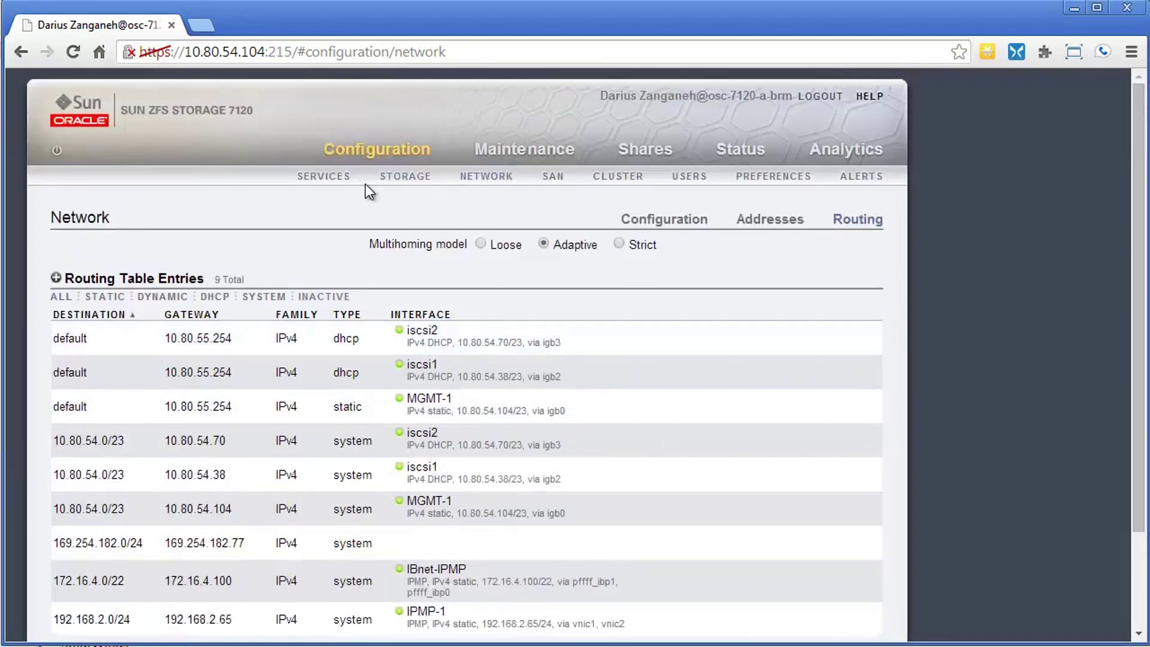
left_click(644, 220)
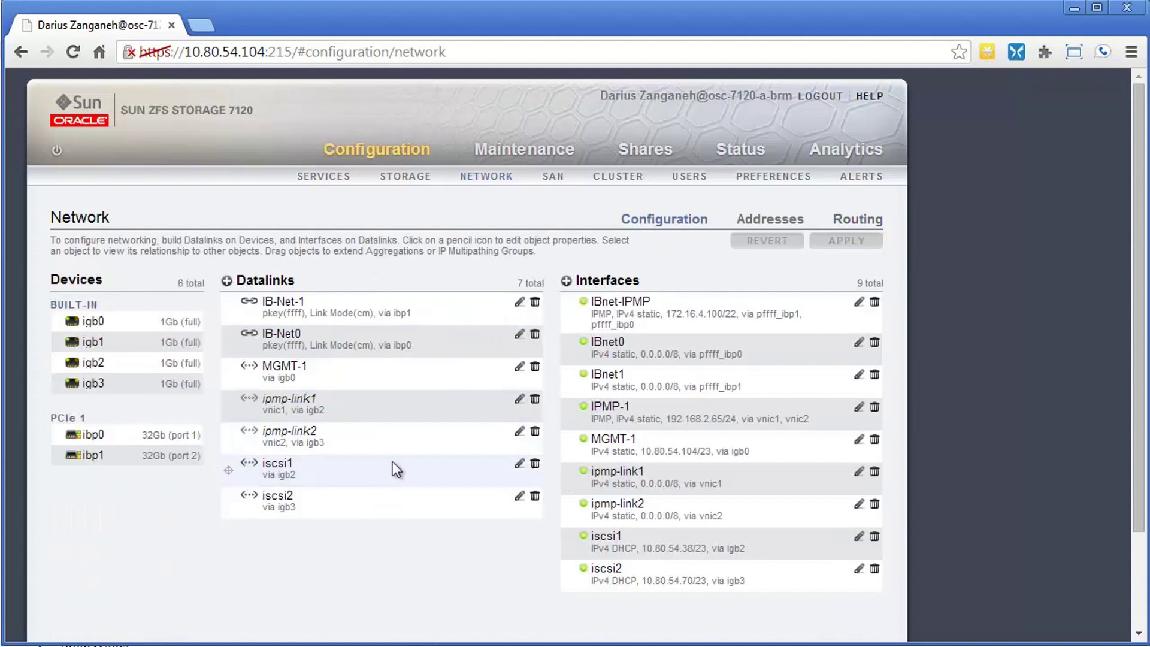